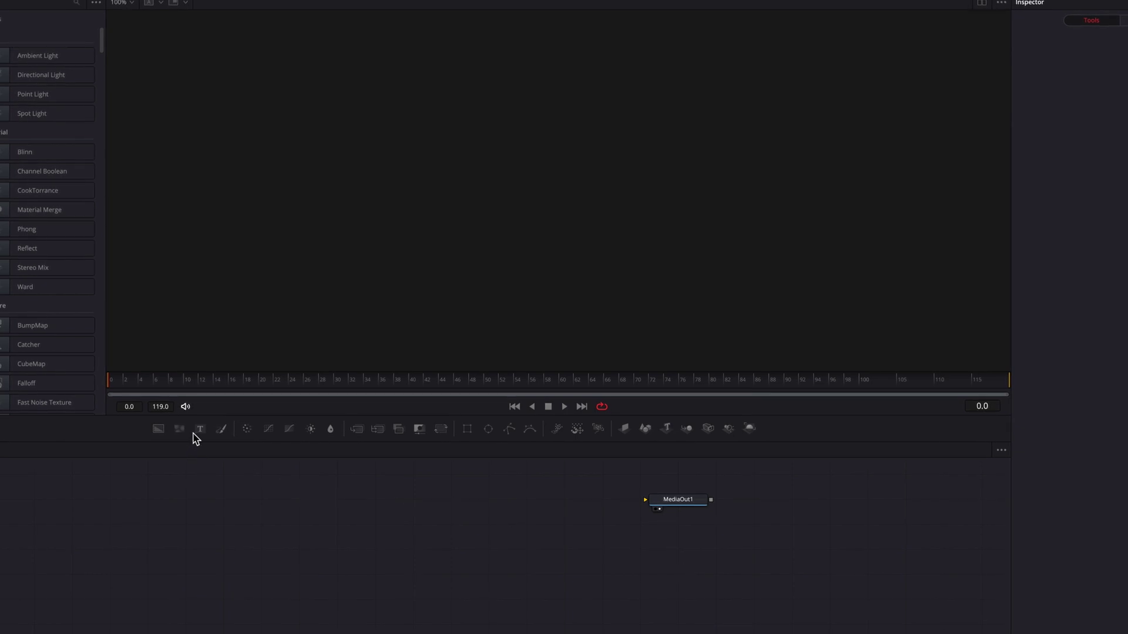
Step: Add a Text+ node feeding MediaOut1 and type '3D ROTATING TEXT'
left_click_drag(200, 429, 364, 503)
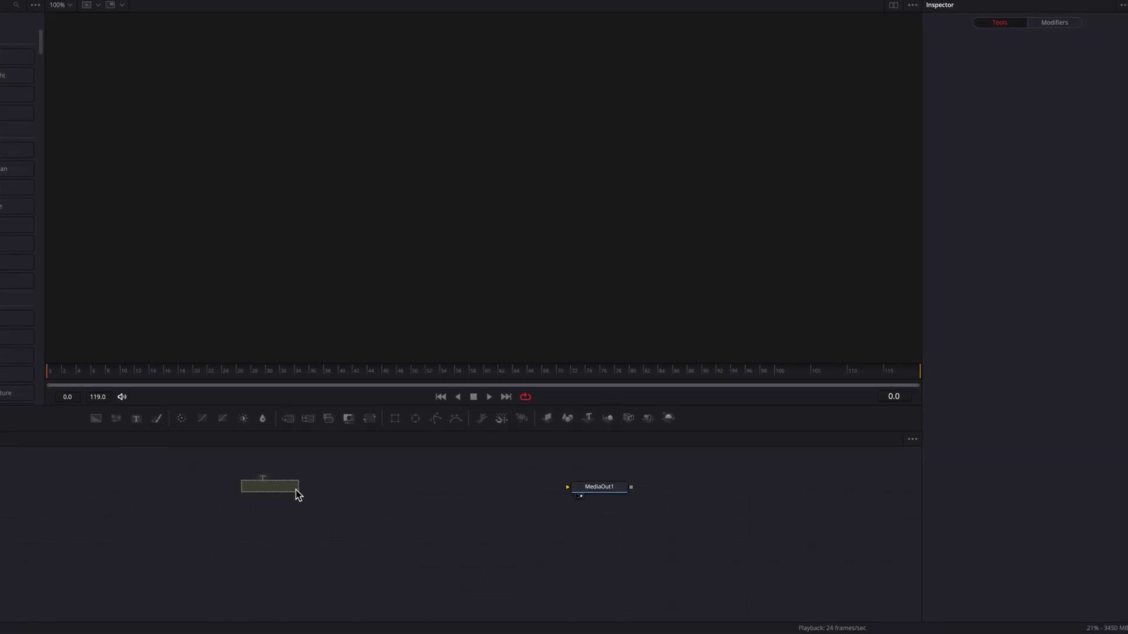
left_click_drag(296, 490, 579, 489)
left_click(1016, 152)
type("3D ROTATING TEXT")
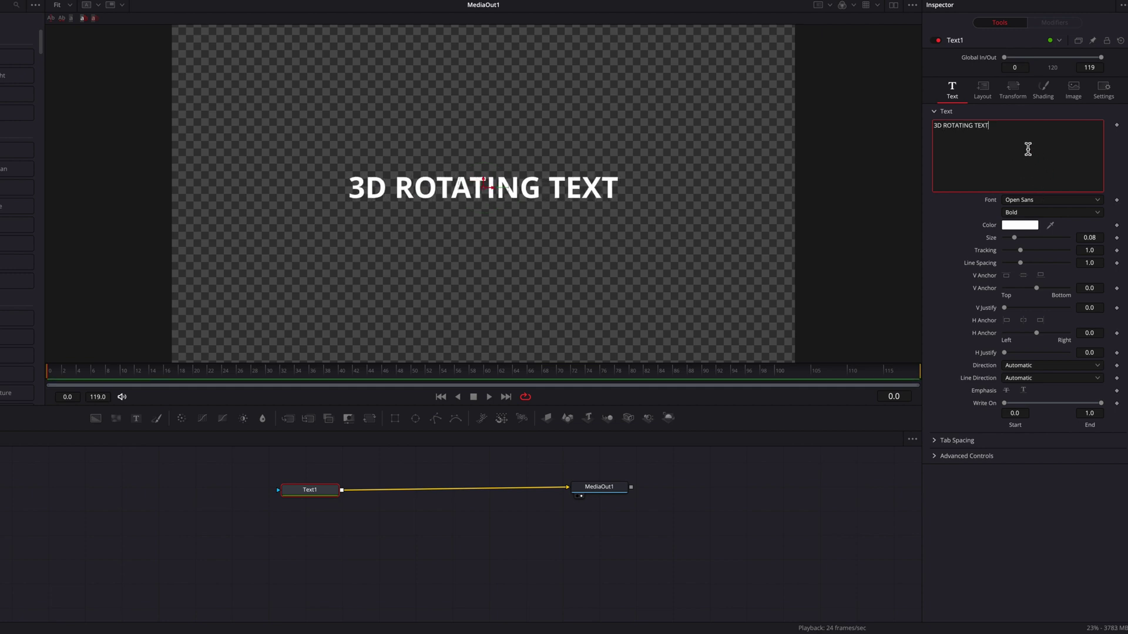
Step: Paste a second copy of the text and set the font style to Open Sans Extrabold
left_click_drag(1011, 134, 927, 116)
key("ctrl+c")
left_click(1039, 132)
key("ctrl+v")
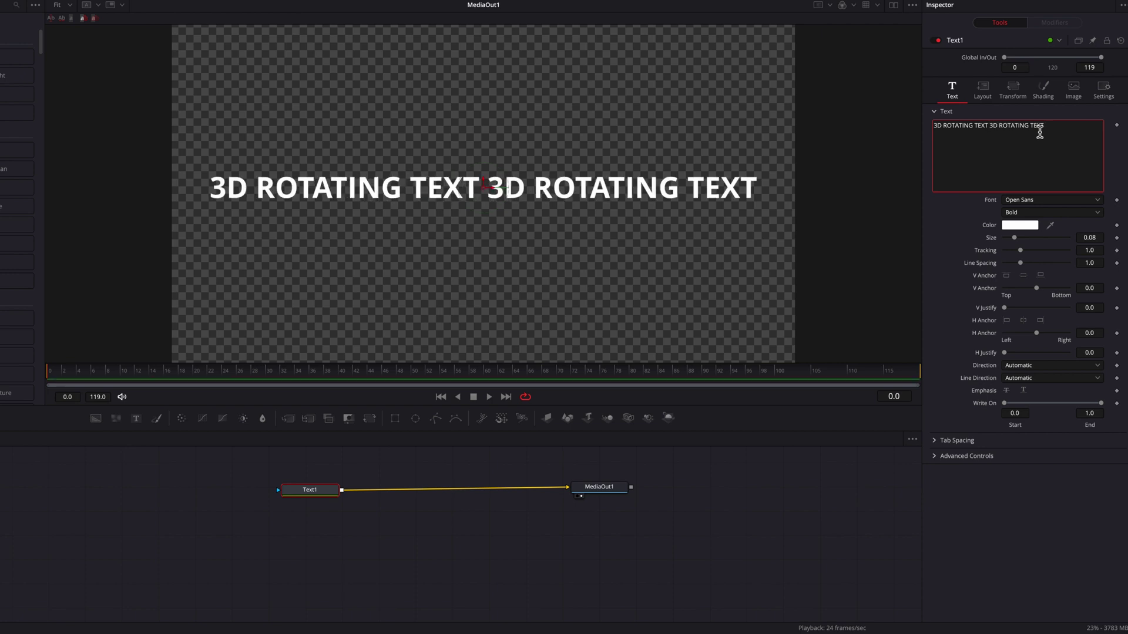
left_click(1045, 214)
left_click(1051, 268)
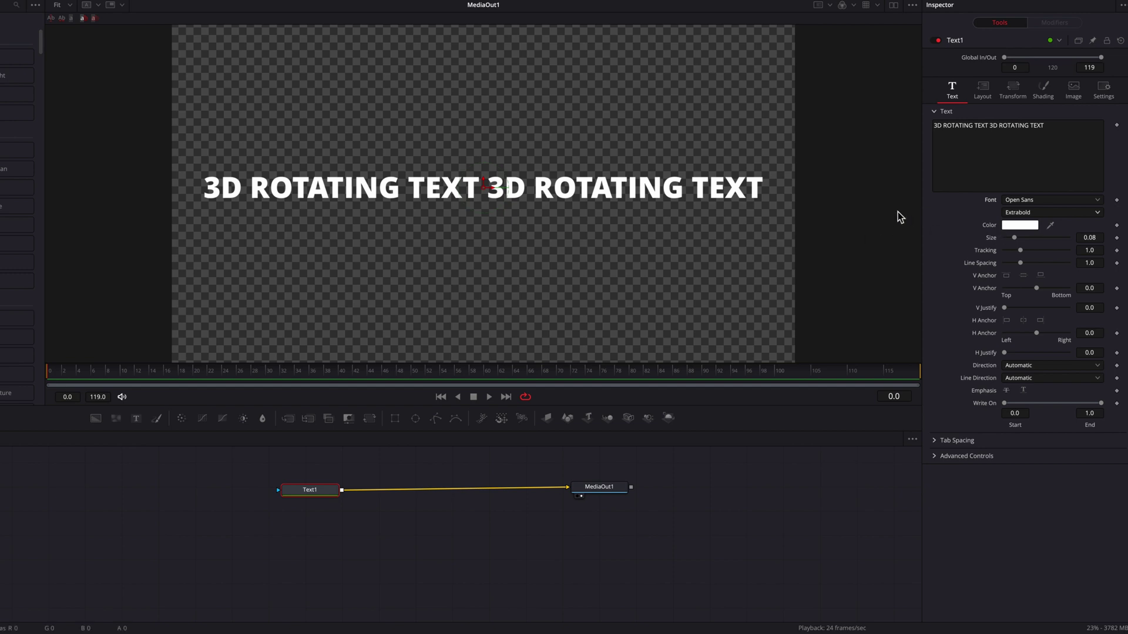
Step: Lay the text on a Circle of width 0.323, ZXY order, Rotation X about -73
left_click(962, 95)
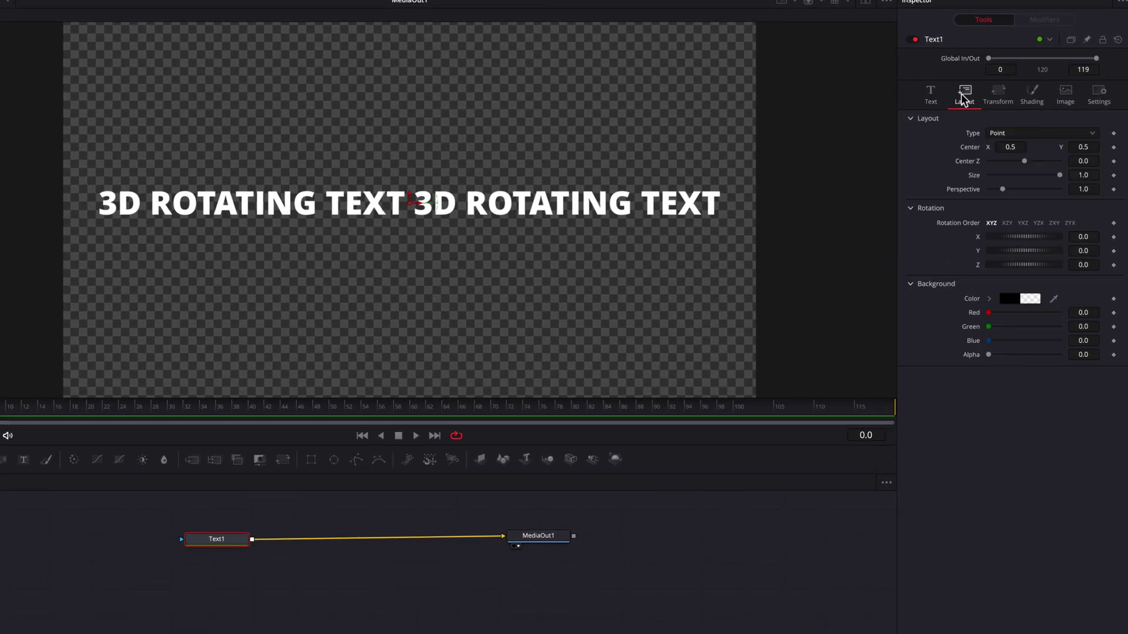
left_click(1080, 132)
left_click(1053, 171)
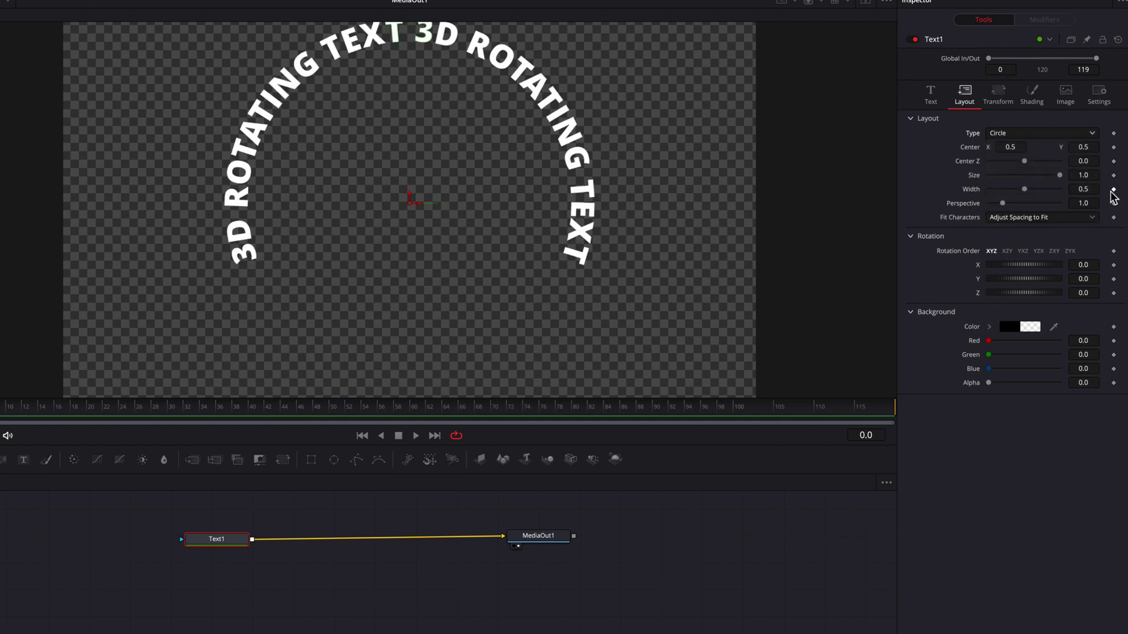
left_click_drag(1094, 189, 1055, 188)
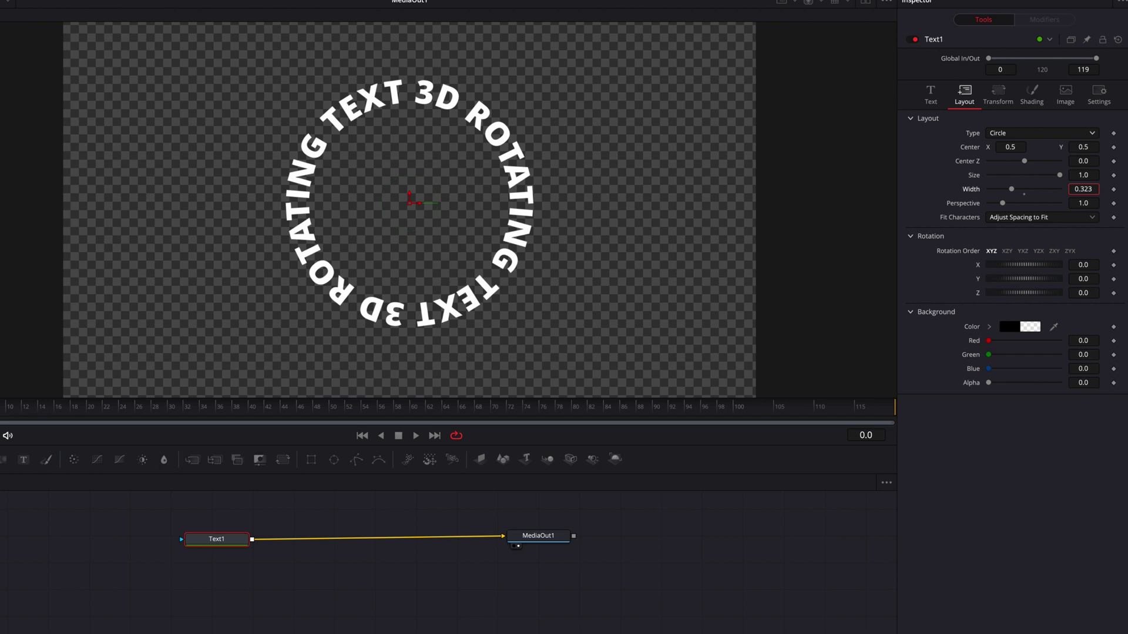
left_click_drag(1055, 189, 1099, 196)
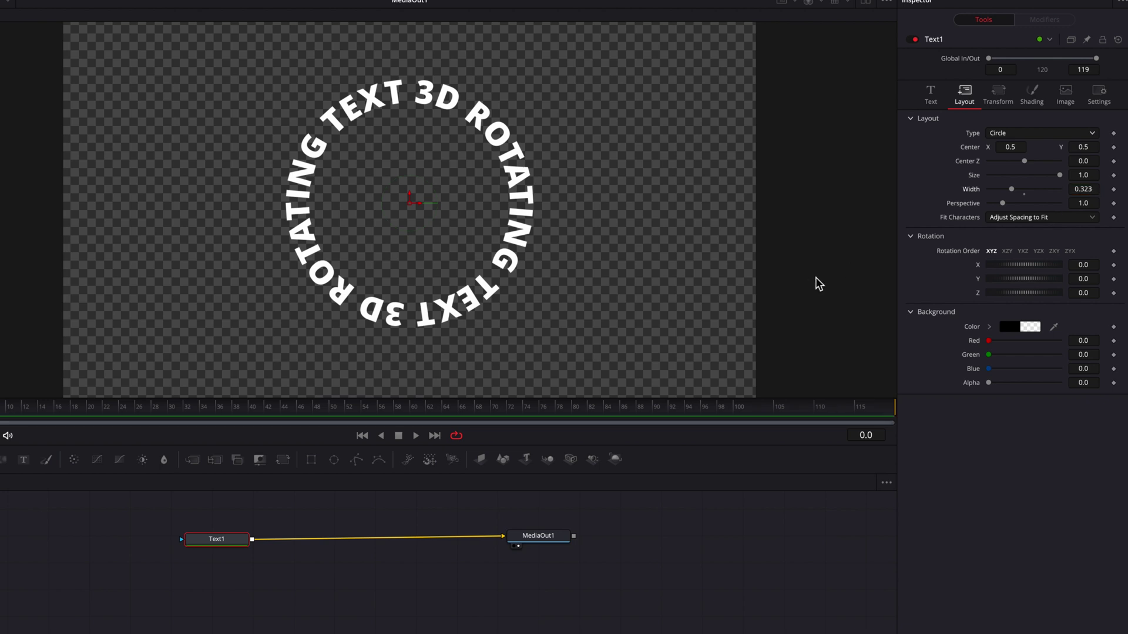
left_click(1057, 251)
left_click_drag(1096, 268, 1053, 267)
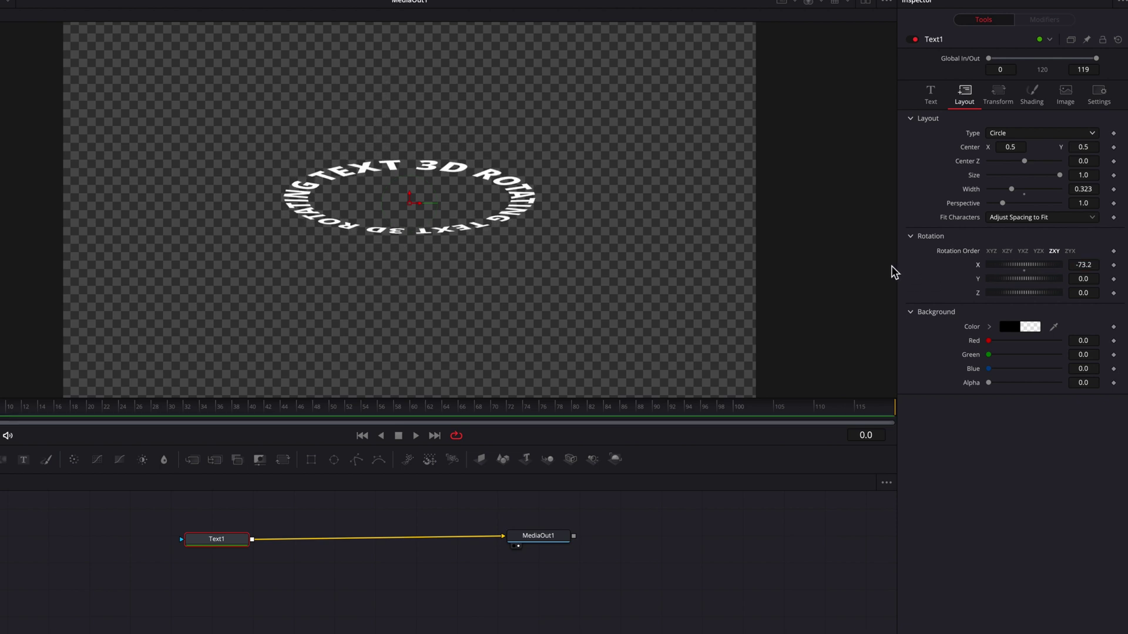
Step: Set character Rotation X to 90 and the ring's layout Rotation Y to about -180
left_click(1002, 103)
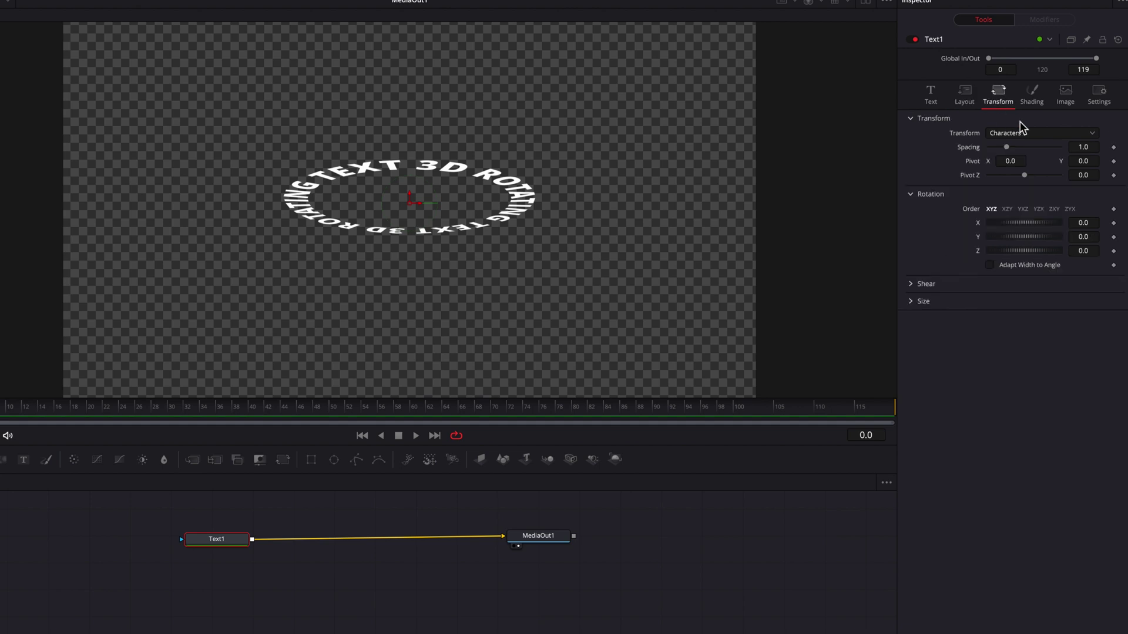
left_click(1087, 223)
type("90")
key("Tab")
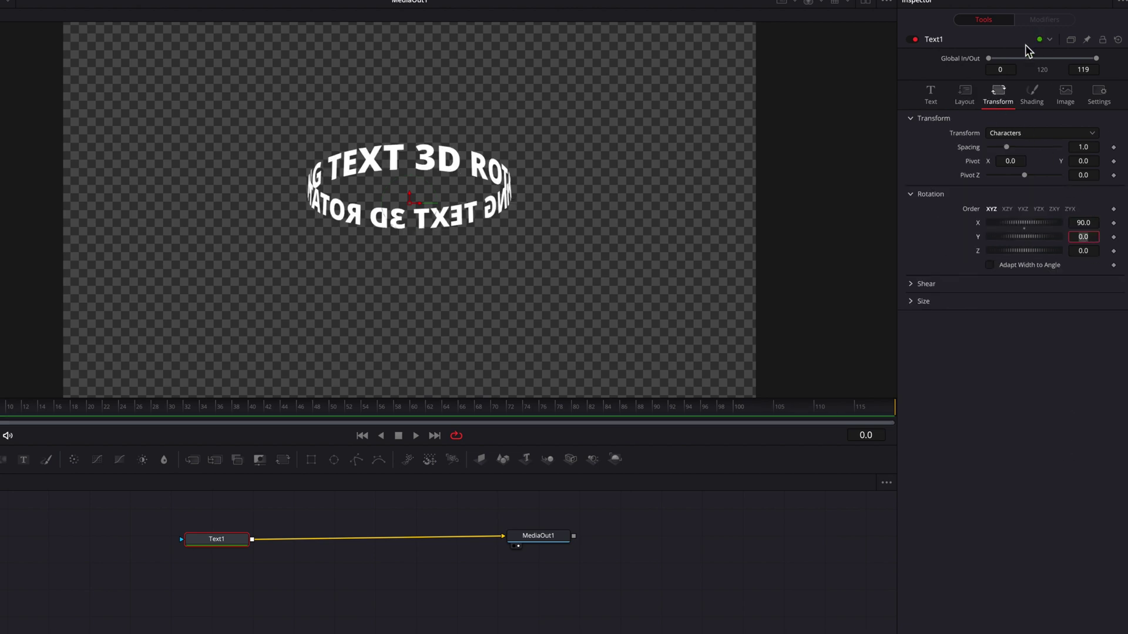
left_click(968, 99)
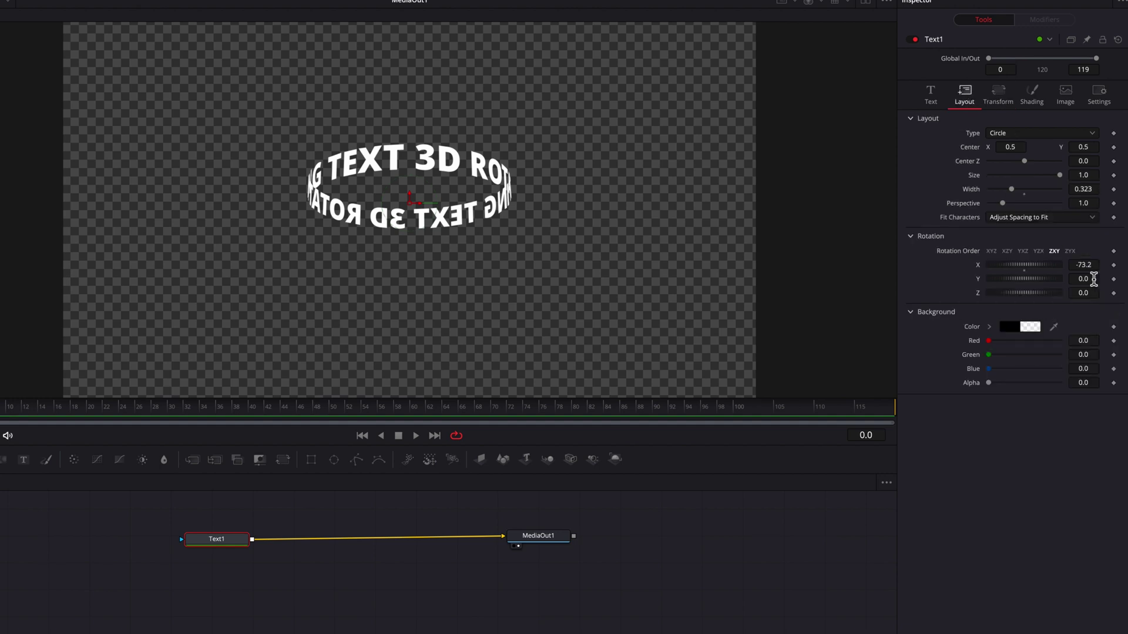
mouse_move(1094, 278)
left_mouse_down()
mouse_move(1029, 279)
mouse_move(1090, 281)
left_mouse_up()
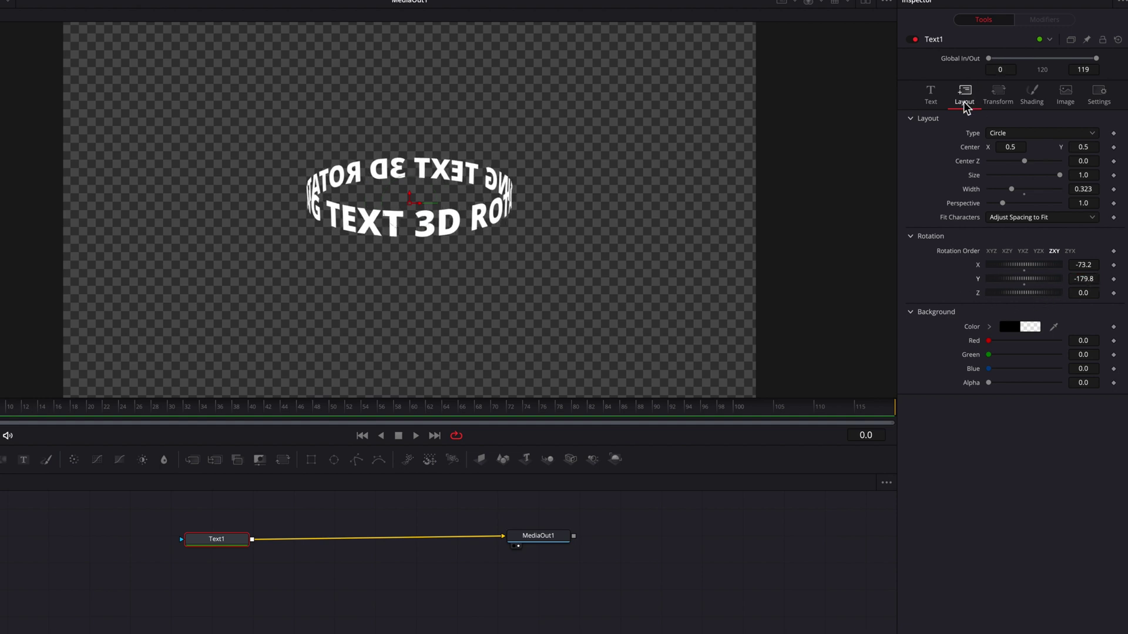
Step: Raise the text Size to about 0.14 and widen the circle Width to 0.57
left_click(932, 97)
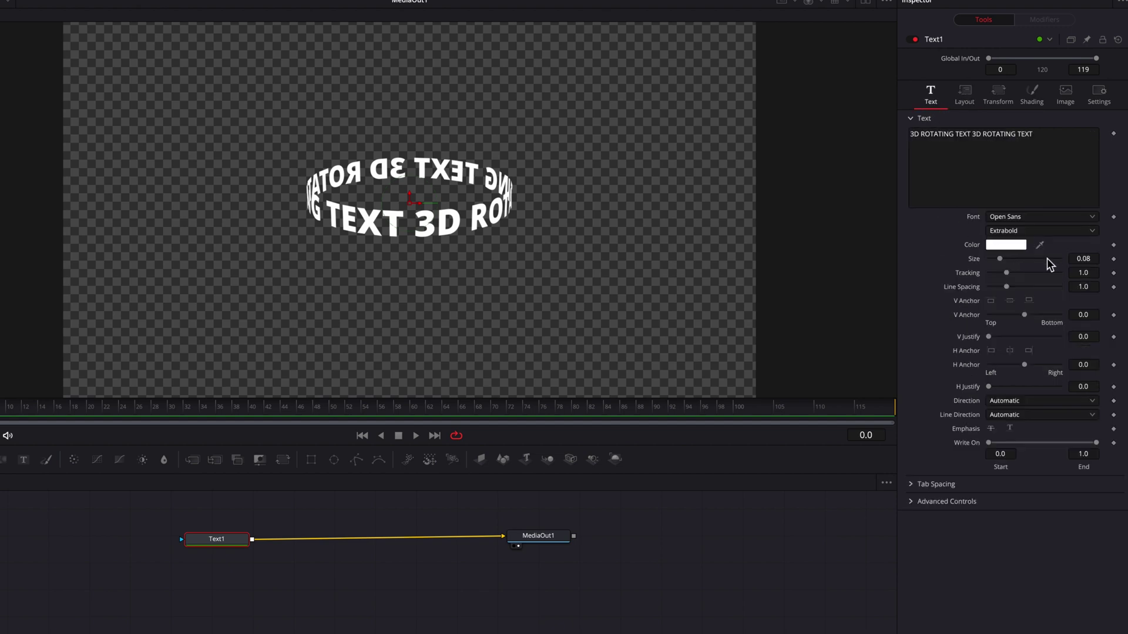
left_click_drag(1083, 259, 1120, 259)
left_click(963, 95)
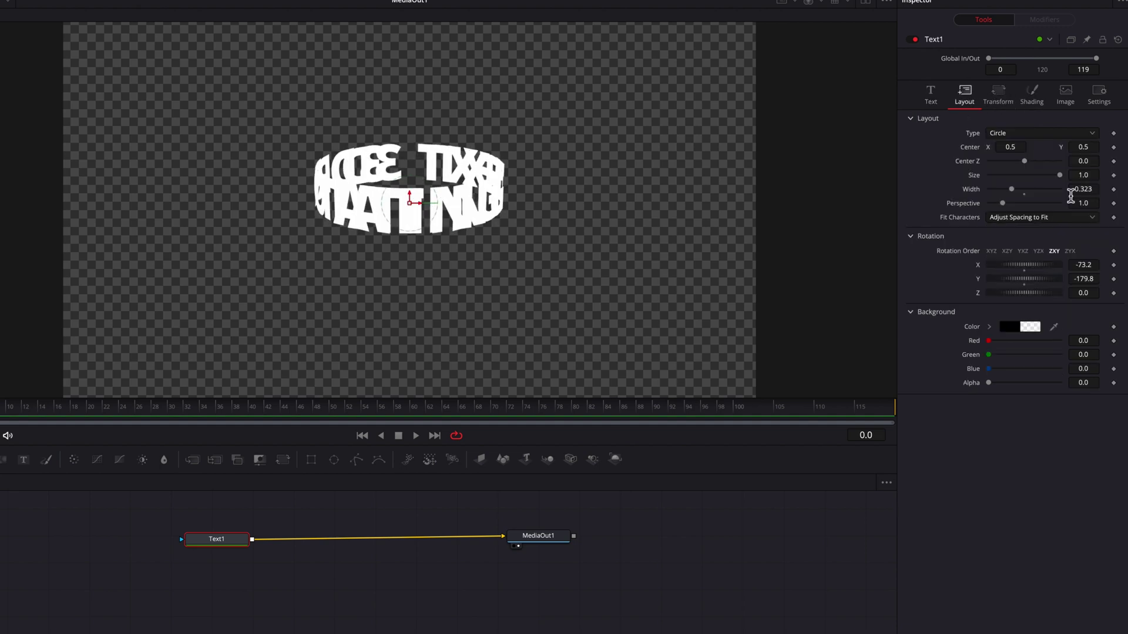
left_click_drag(1082, 189, 1100, 189)
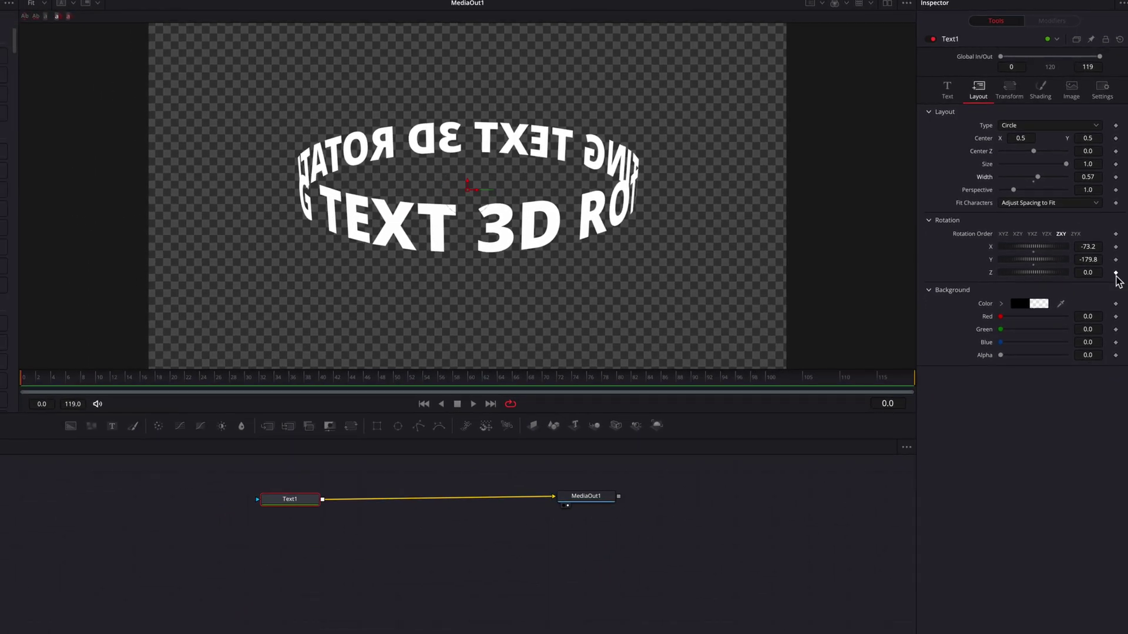
Step: Keyframe Rotation Z from 0 at frame 0 to about 19.3 at frame 119, then preview playback
left_click(1115, 273)
left_click_drag(1086, 273, 1115, 274)
key("space")
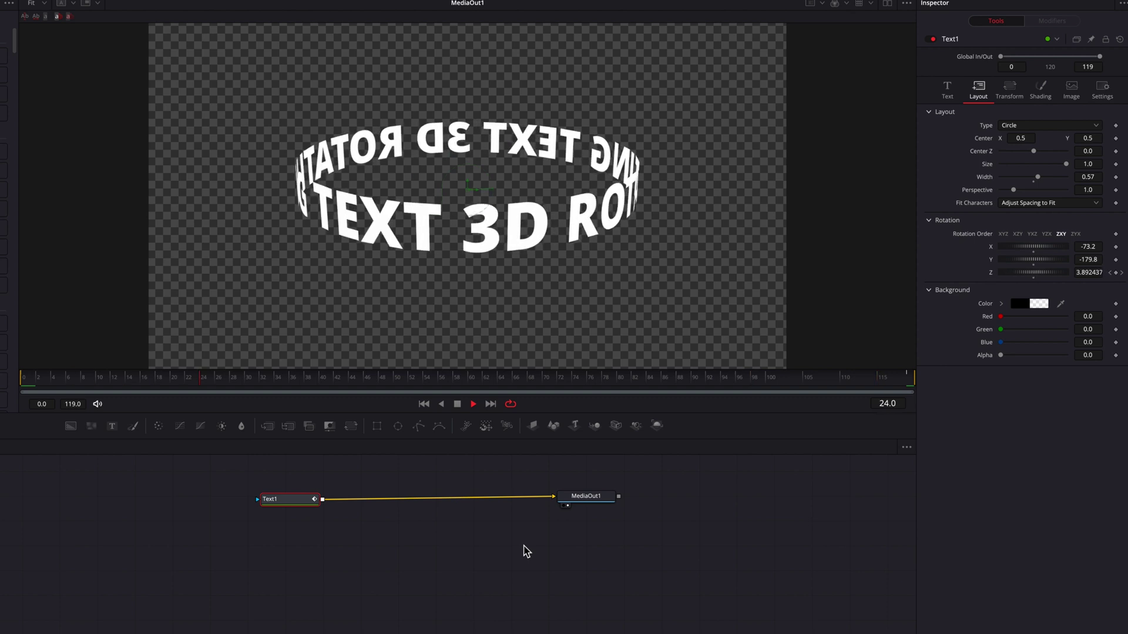
key("space")
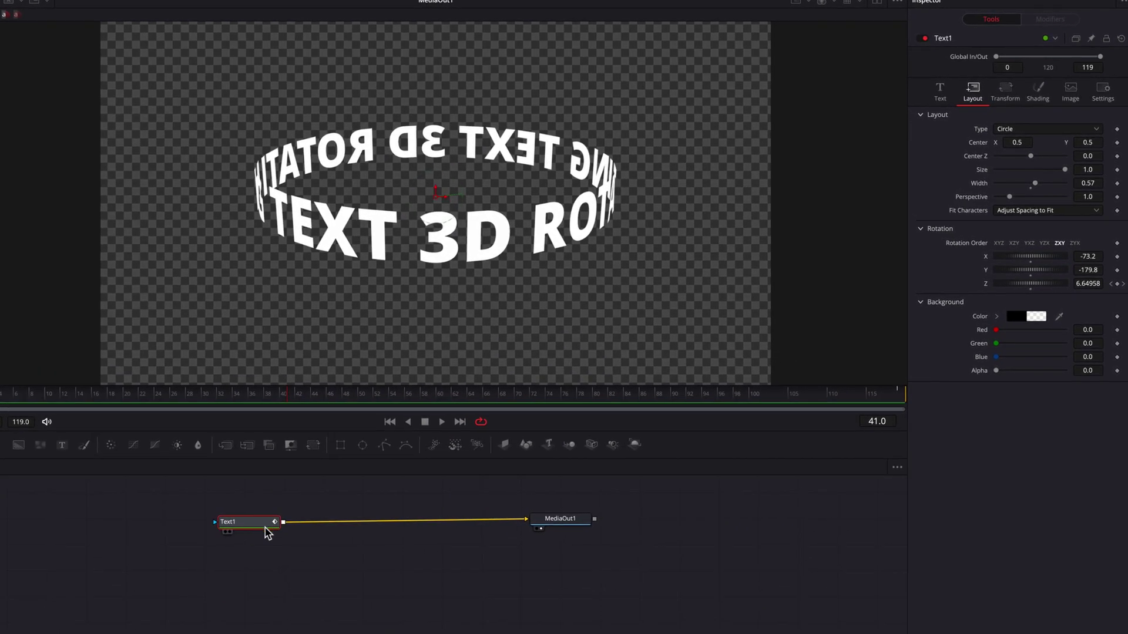
Step: Paste a merged duplicate Text1_1 and move the original Text1 ring lower
key("ctrl+v")
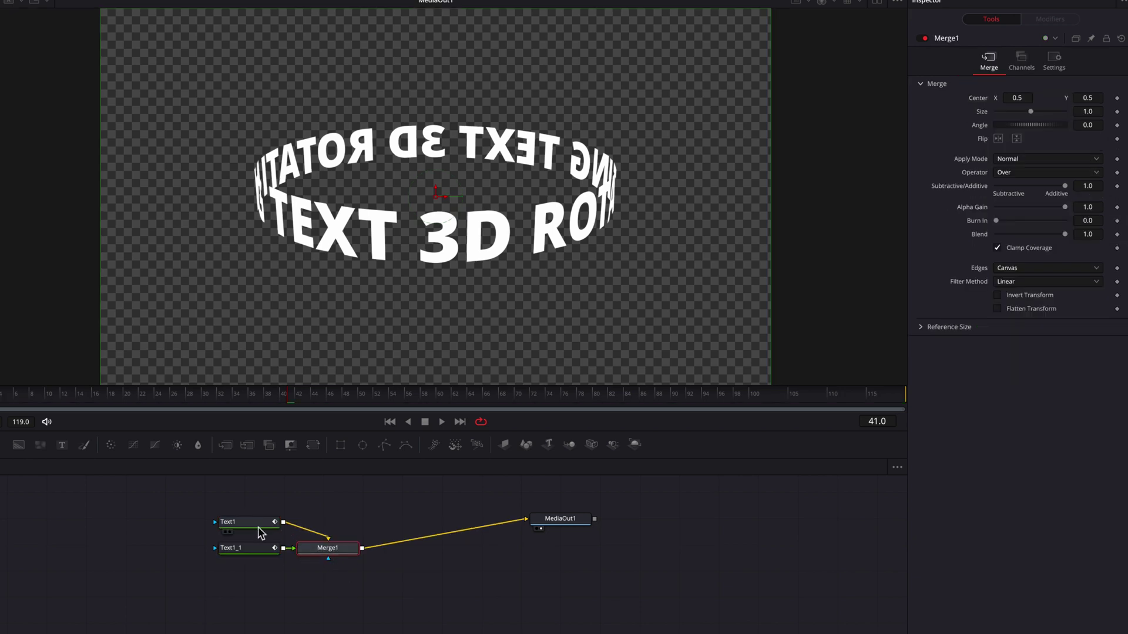
left_click(259, 531)
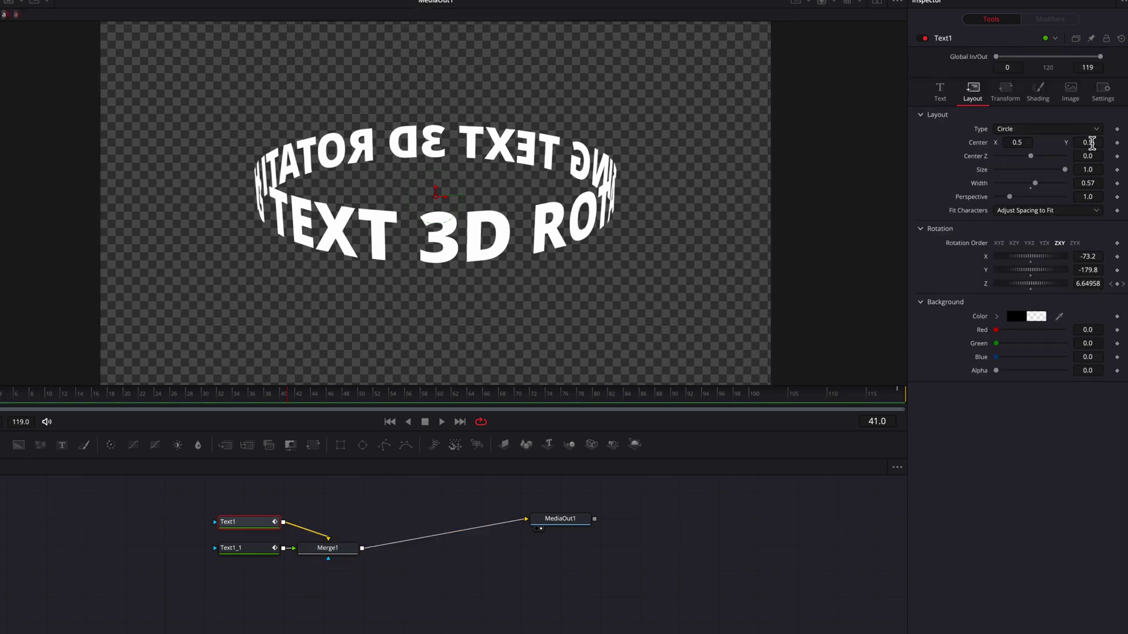
left_click_drag(1091, 142, 1067, 142)
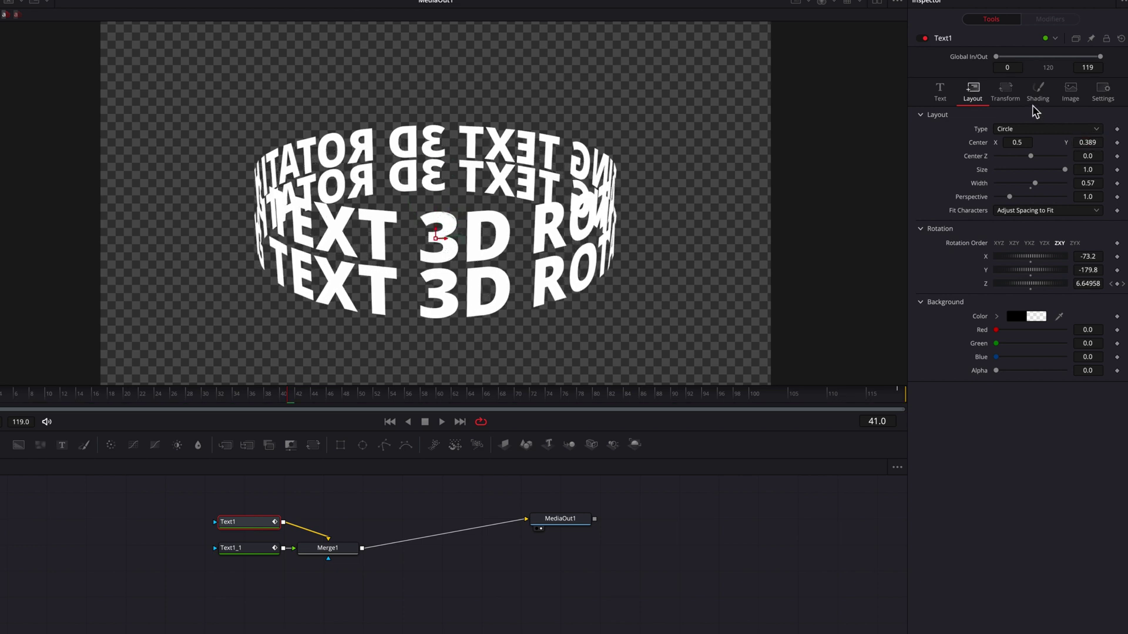
Step: Squash Text1's character Size Y to 0.796 and set its Center Y to about 0.411
left_click(1005, 93)
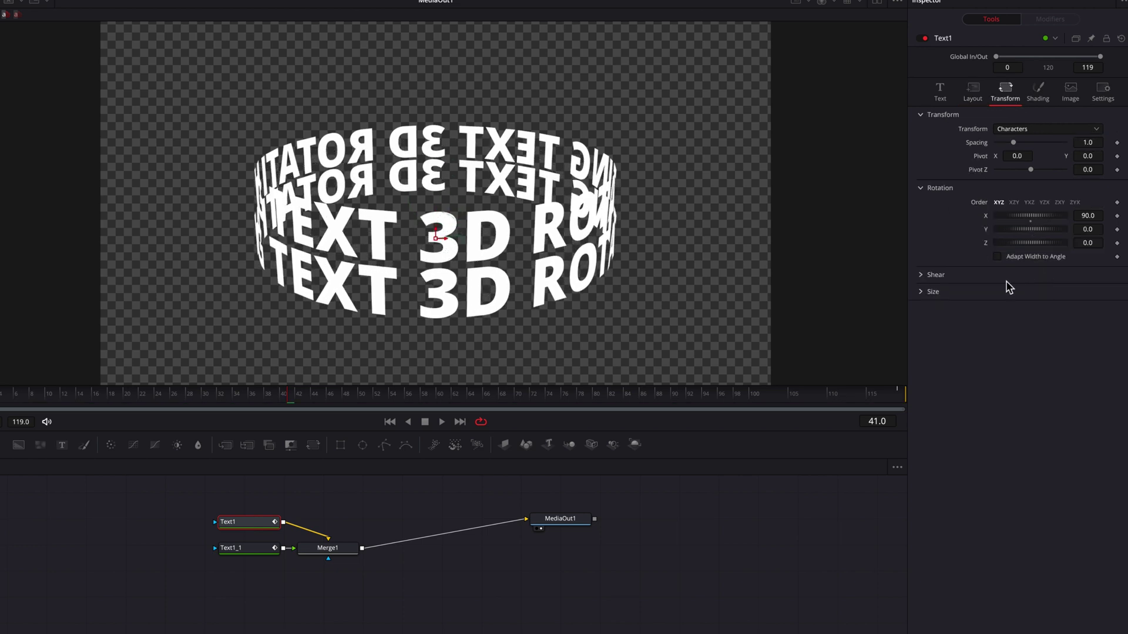
left_click(928, 292)
left_click_drag(1100, 319, 1090, 319)
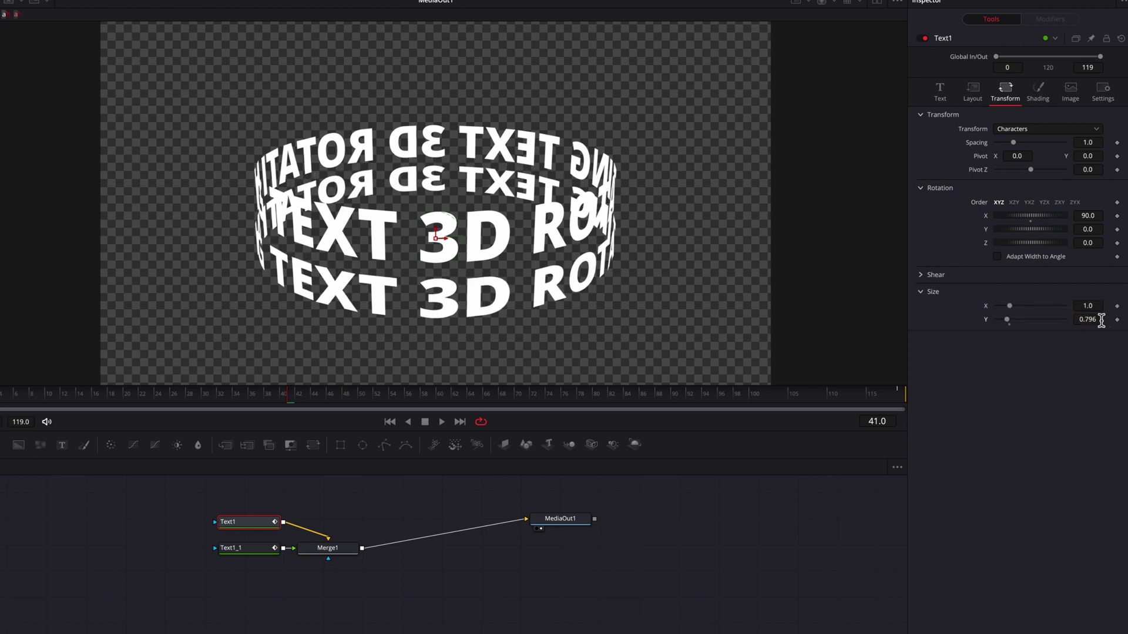
left_click(973, 93)
left_click_drag(1087, 142, 1090, 147)
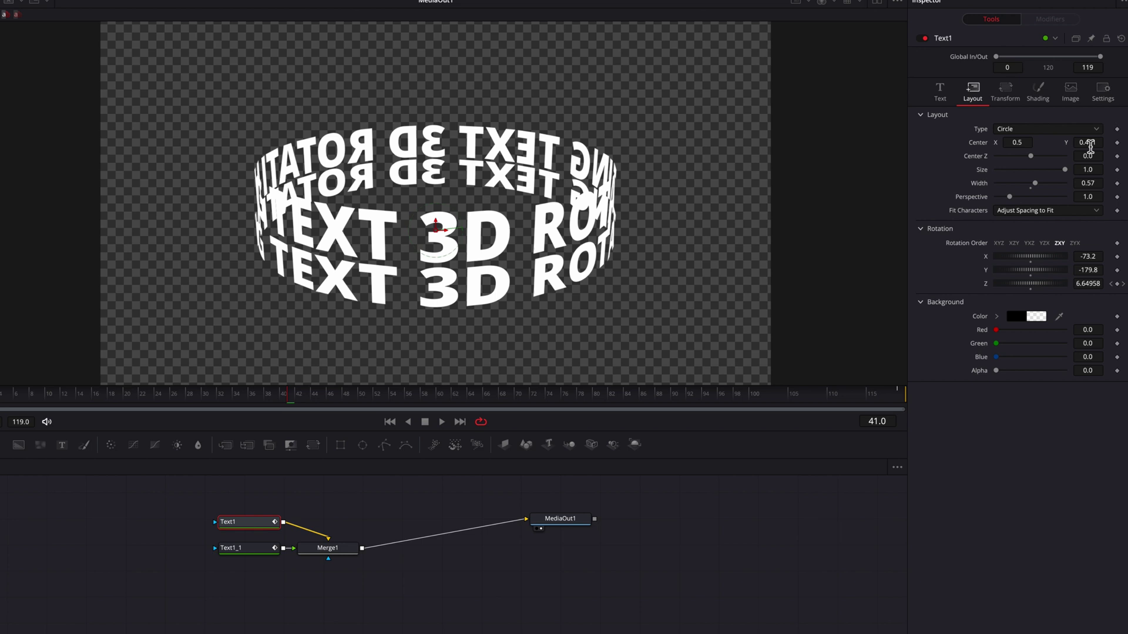
Step: Colour Text1 orange with hue 0.12 and saturation 1 in Shading
left_click(1038, 94)
left_click(997, 271)
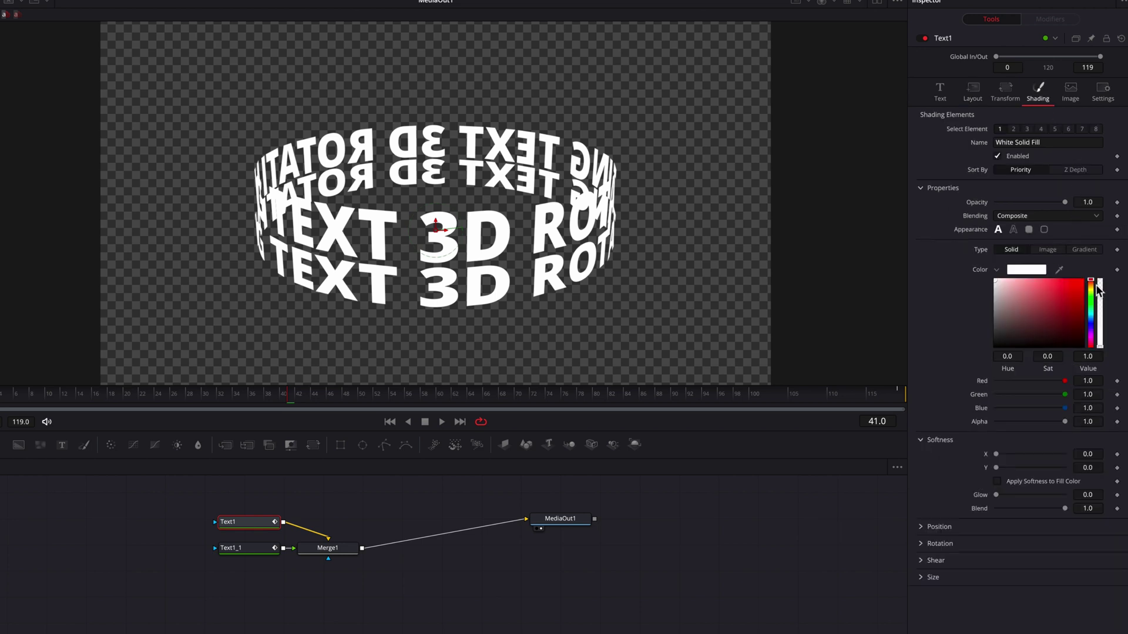
left_click(1090, 287)
left_click(1084, 279)
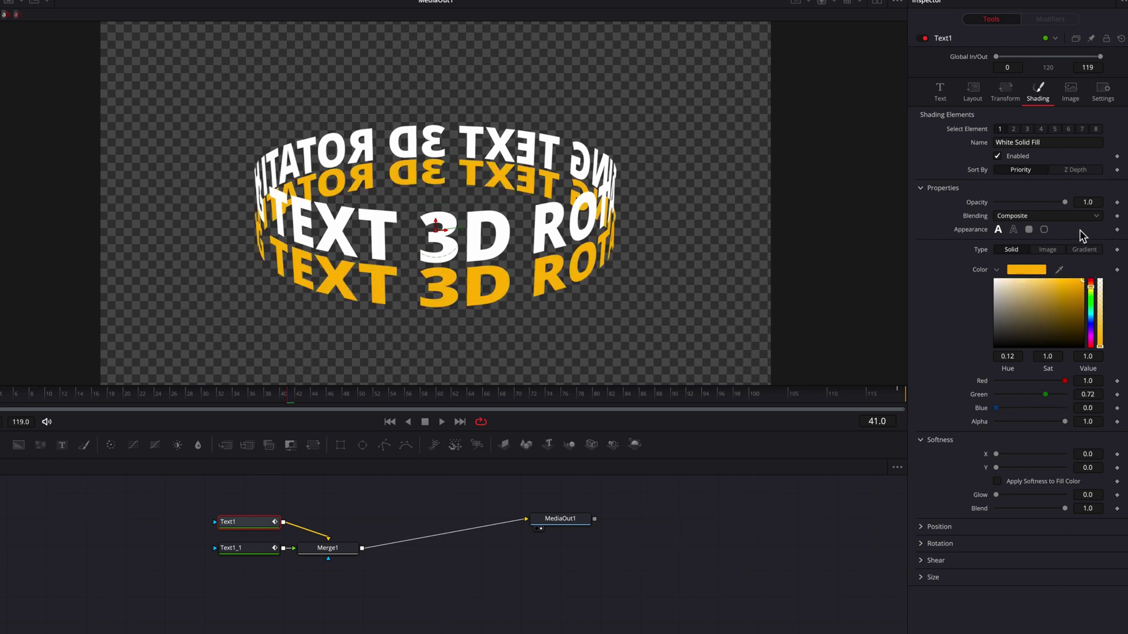
Step: Switch Text1 to a Text Outline of thickness about 0.011 and play the animation
left_click(1013, 230)
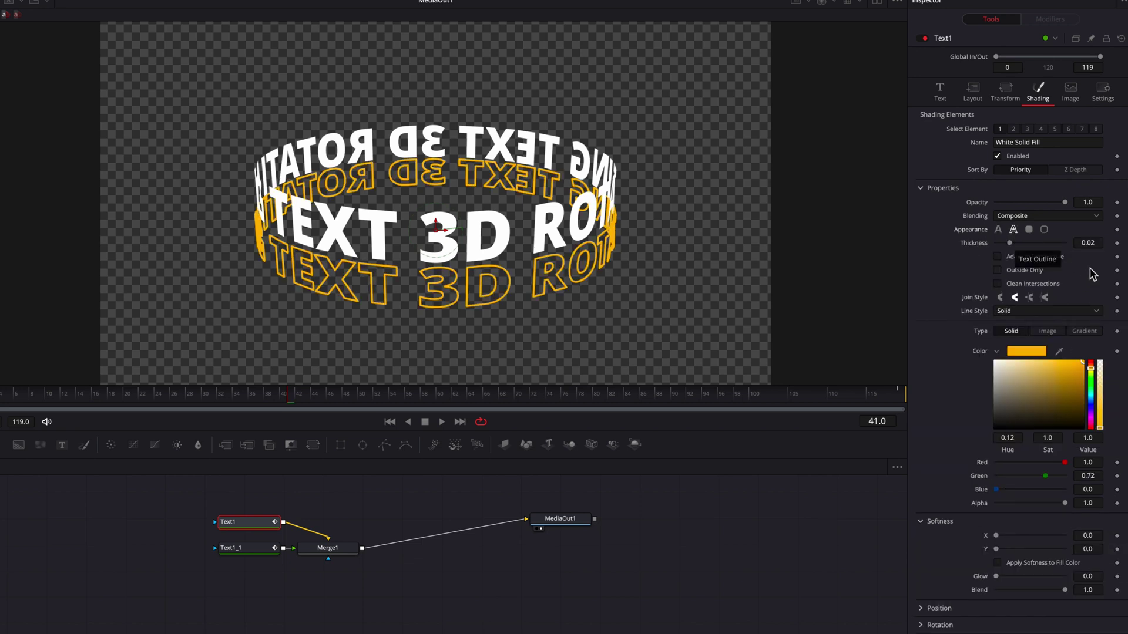
mouse_move(1092, 246)
left_mouse_down()
mouse_move(1069, 245)
mouse_move(1094, 245)
left_mouse_up()
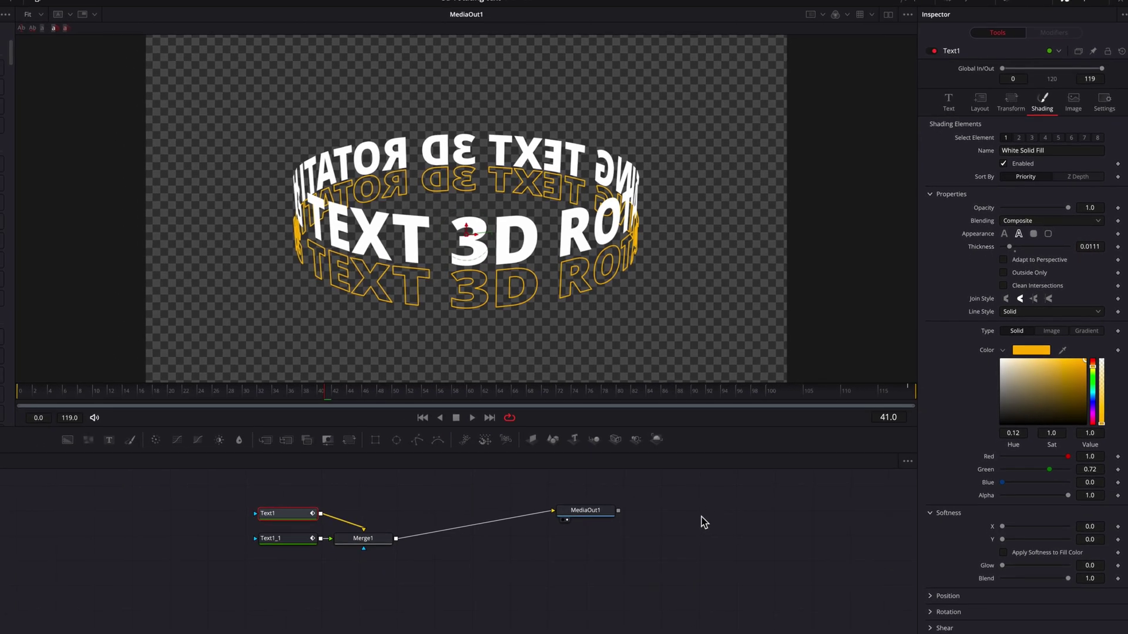
left_click(702, 518)
key("space")
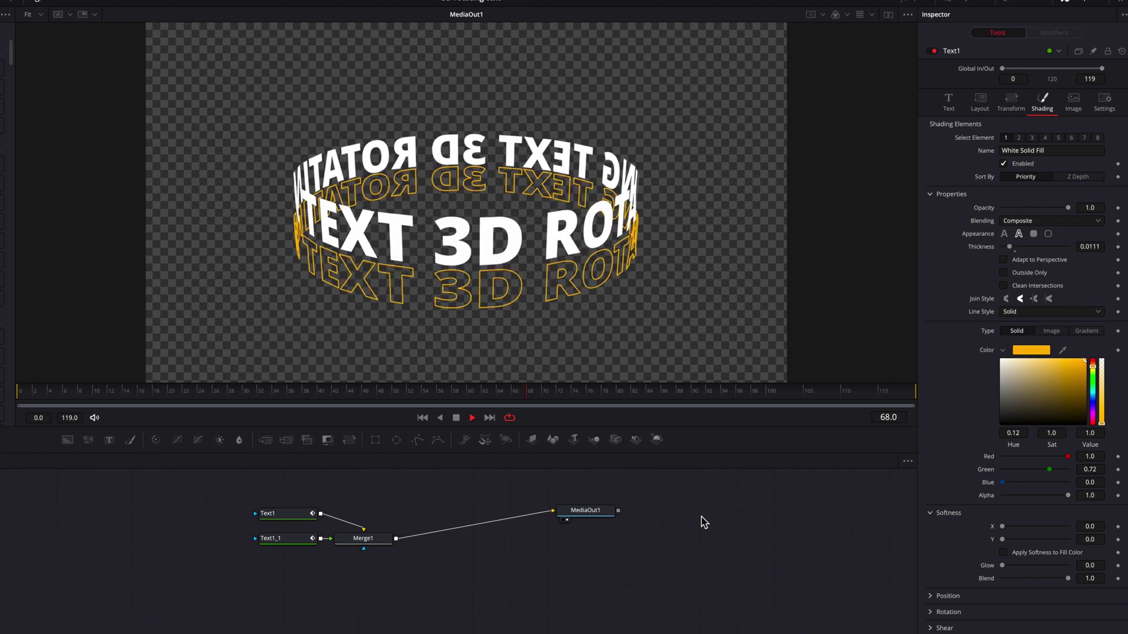
Step: Stop playback and add DVR Logo.png from the Media Pool to the node graph
left_click_drag(585, 510, 696, 528)
key("space")
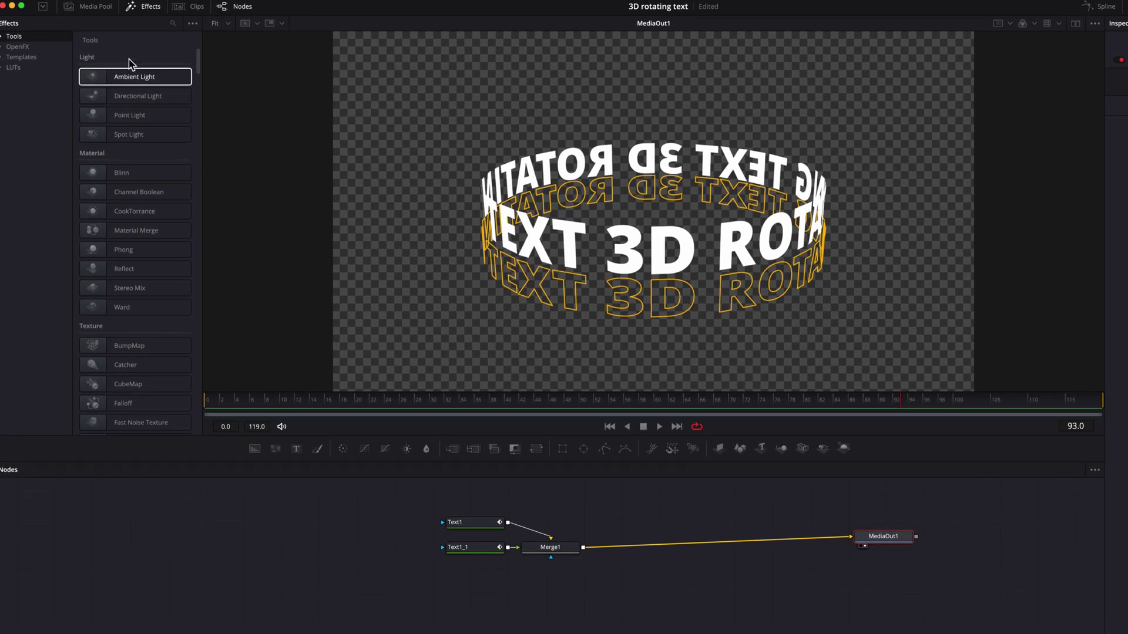
left_click(102, 10)
left_click_drag(166, 54, 591, 599)
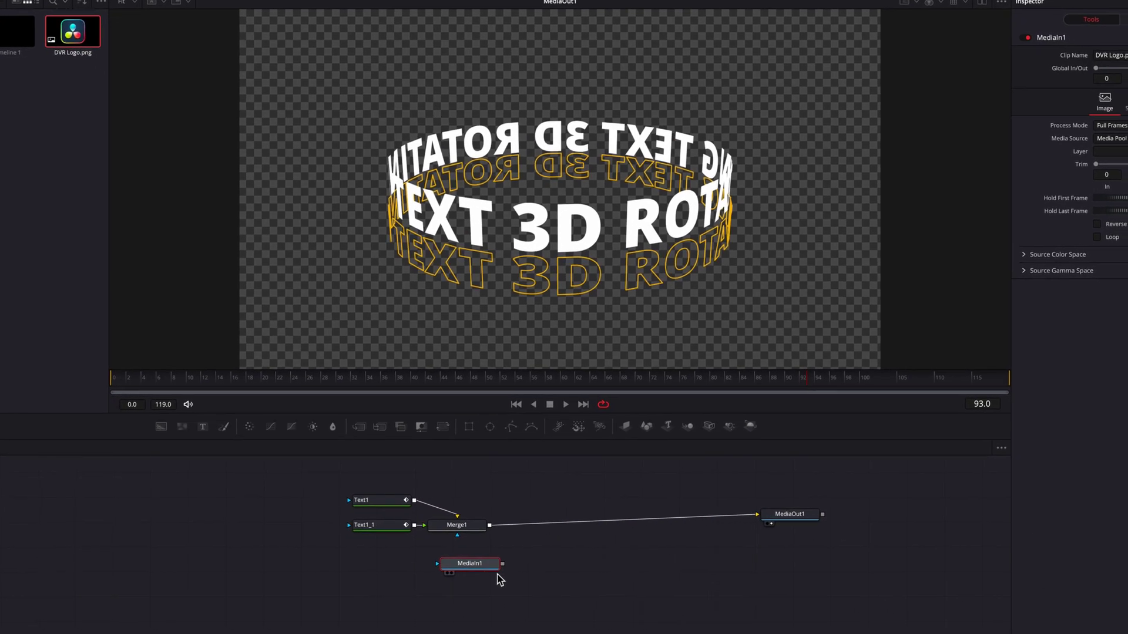
Step: Add a Background node with Alpha 0 merged with the logo, and view that merge
left_click_drag(161, 426, 543, 594)
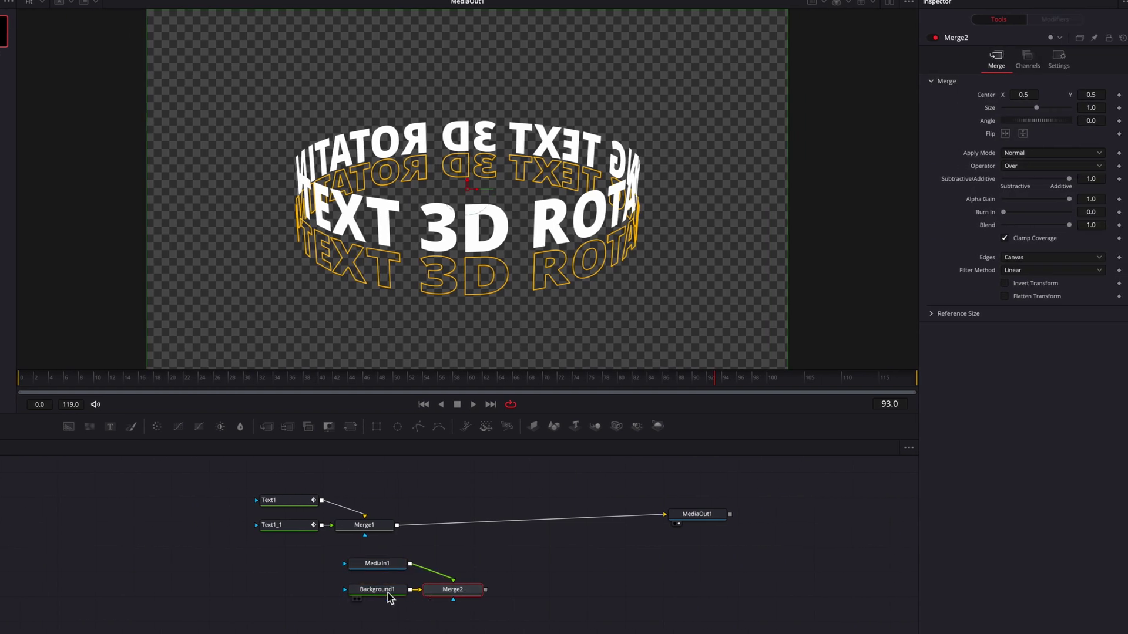
left_click(385, 593)
left_click_drag(1068, 196, 921, 215)
left_click(470, 591)
key("1")
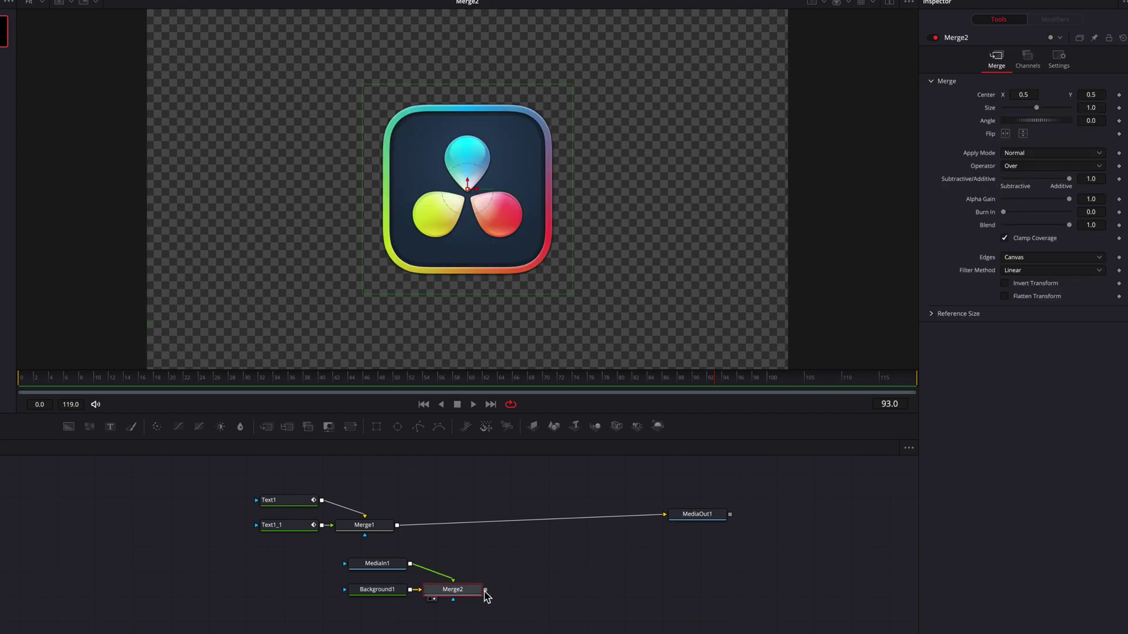
Step: Merge the logo composite with the text into Merge3, swapping inputs so text is in front
left_click(697, 514)
left_click_drag(599, 558, 344, 599)
left_click_drag(473, 592, 399, 530)
left_click_drag(474, 586, 488, 529)
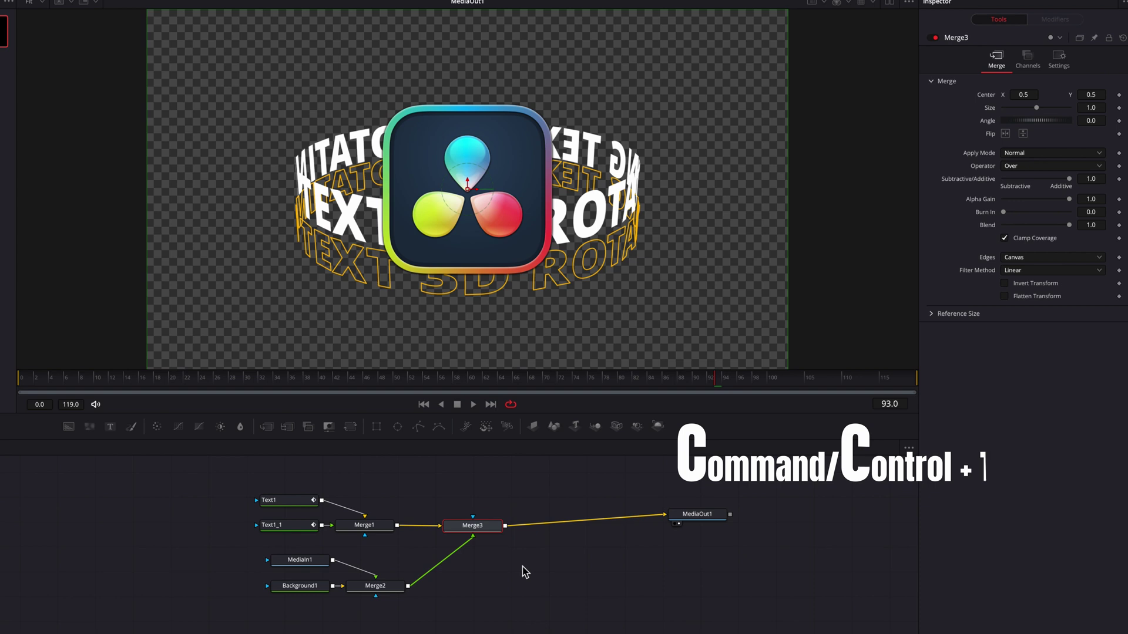
key("ctrl+t")
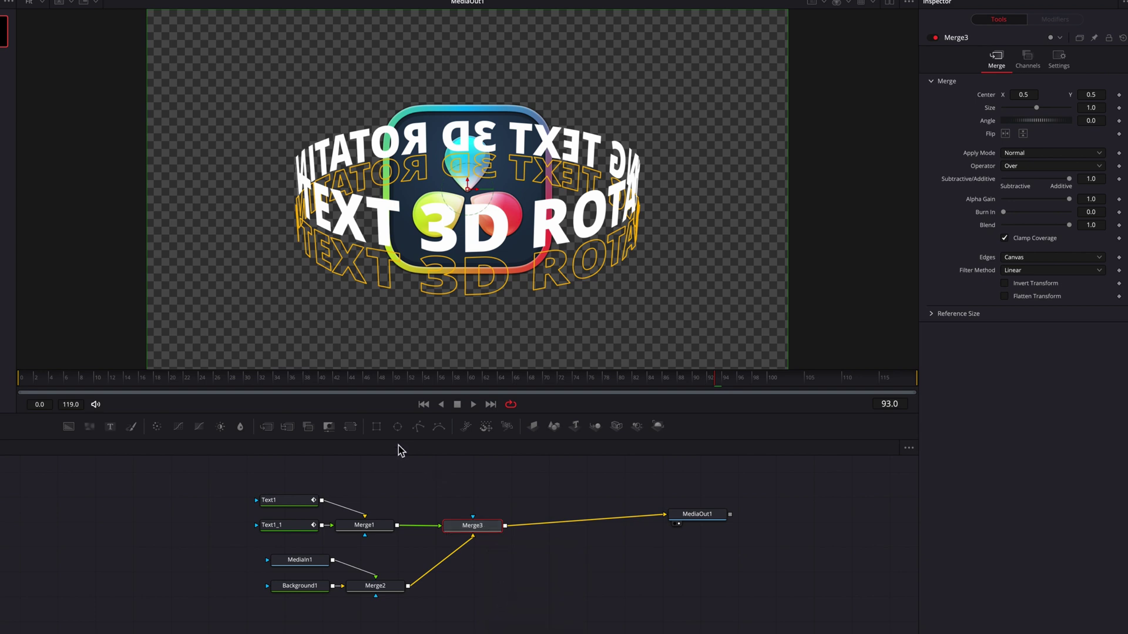
Step: Mask Merge3 with an inverted Rectangle of width 0.82 raised over the upper text
left_click_drag(377, 429, 473, 518)
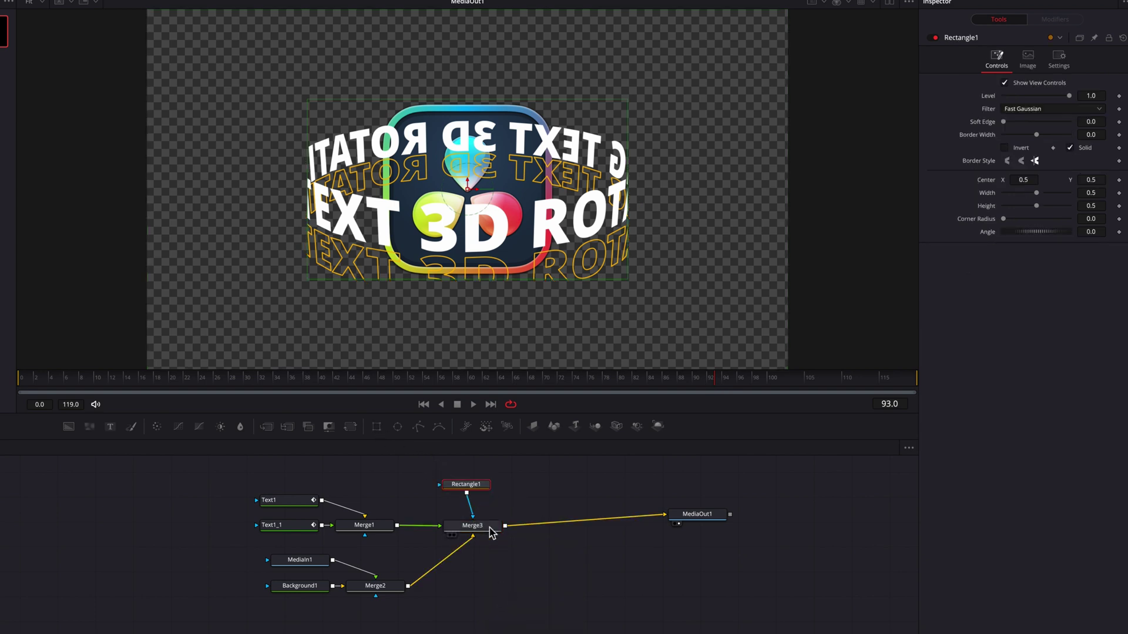
left_click_drag(628, 157, 731, 159)
left_click_drag(467, 194, 462, 105)
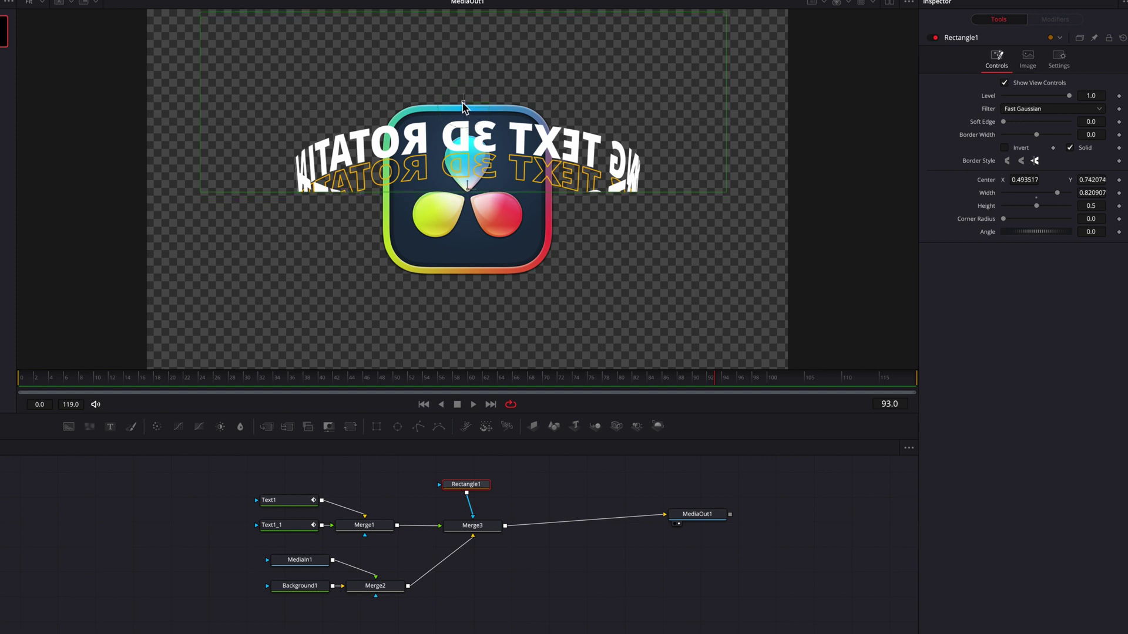
left_click(1004, 148)
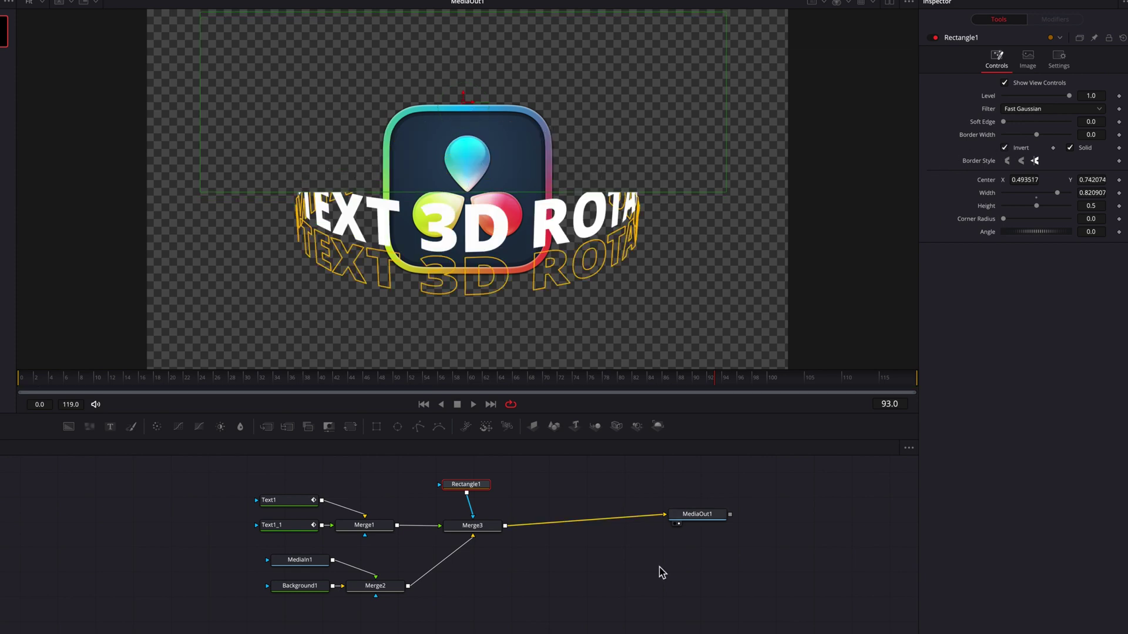
left_click(577, 612)
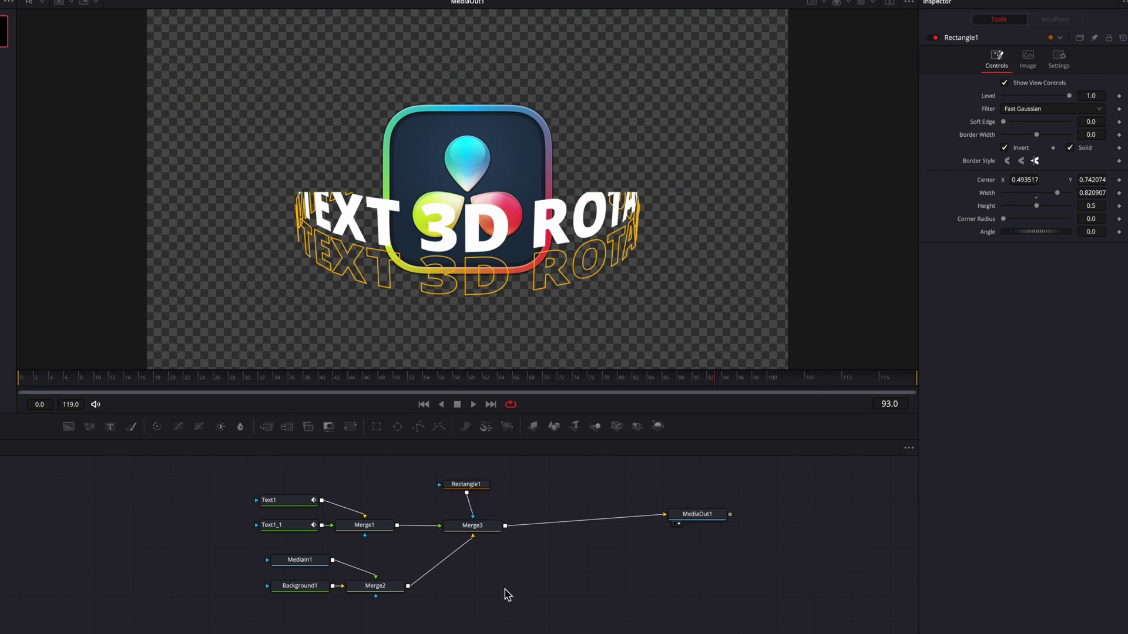
Step: Add Merge4 layering Merge1 over Merge3, with Merge2 connected as its mask
left_click_drag(398, 525, 510, 531)
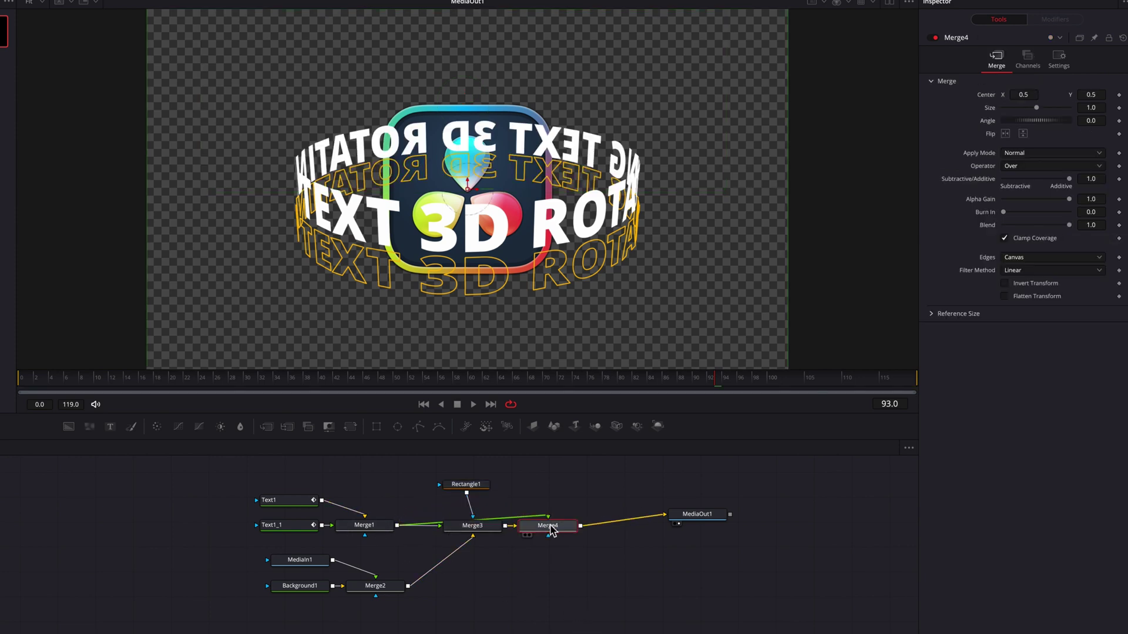
left_click_drag(716, 515, 747, 525)
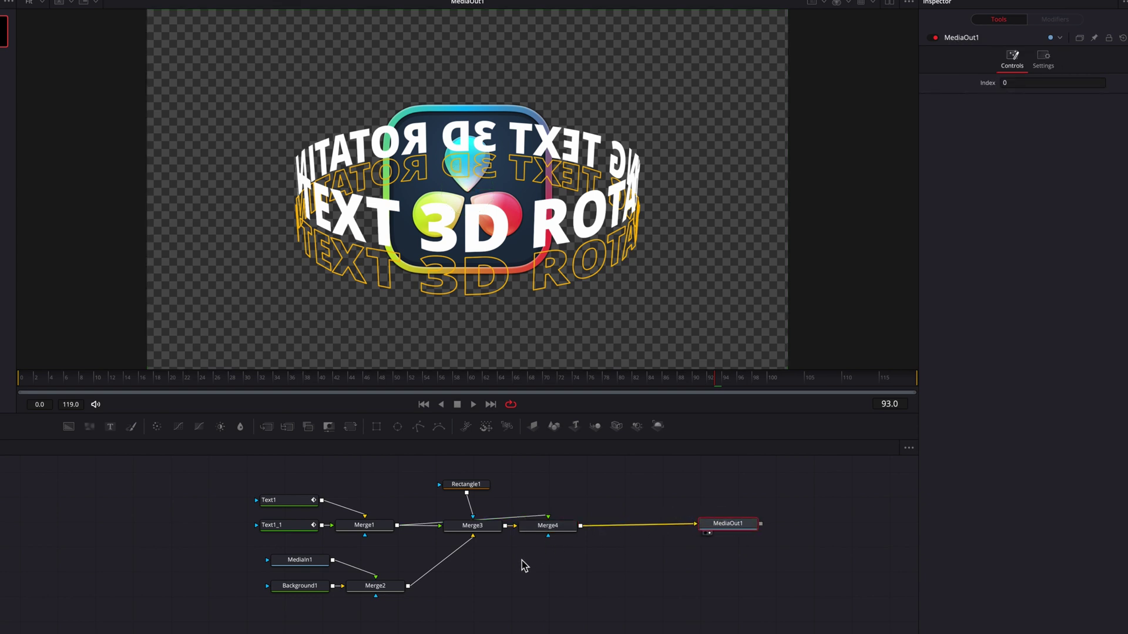
left_click_drag(408, 587, 548, 536)
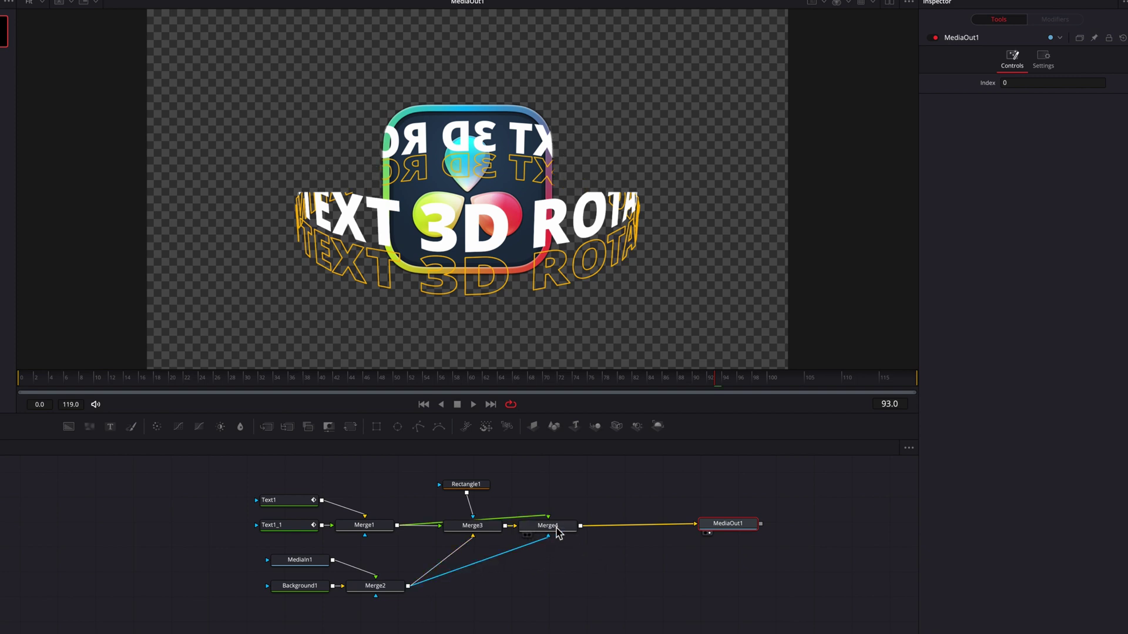
Step: Enable Apply Mask Inverted on Merge4 so the rear text shows outside the logo
left_click(558, 534)
left_click(1059, 57)
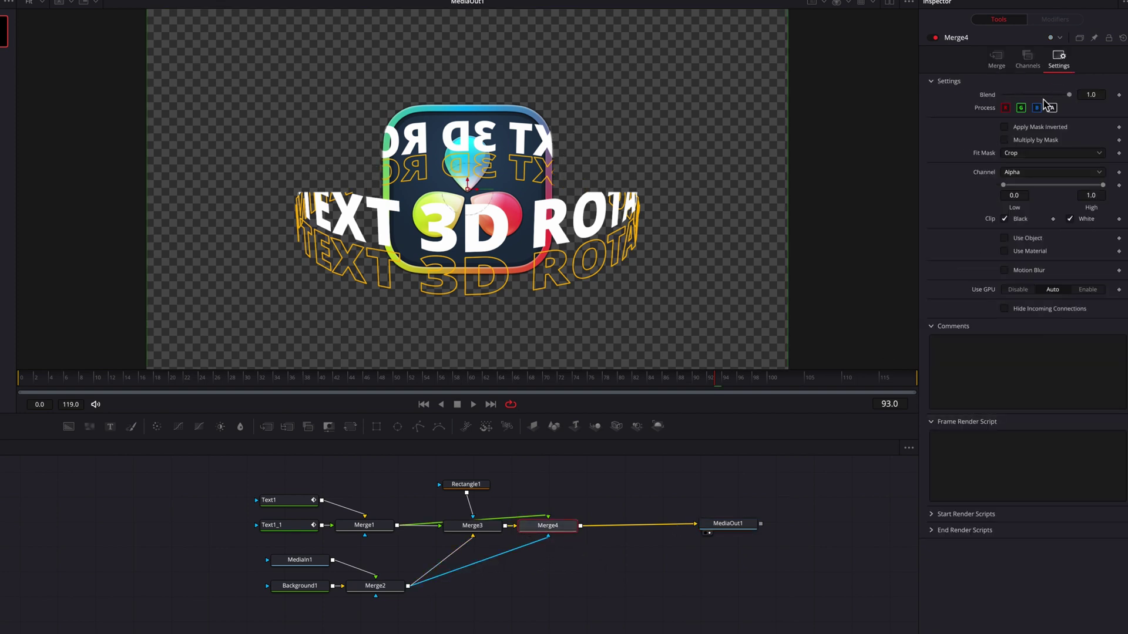
left_click(1004, 127)
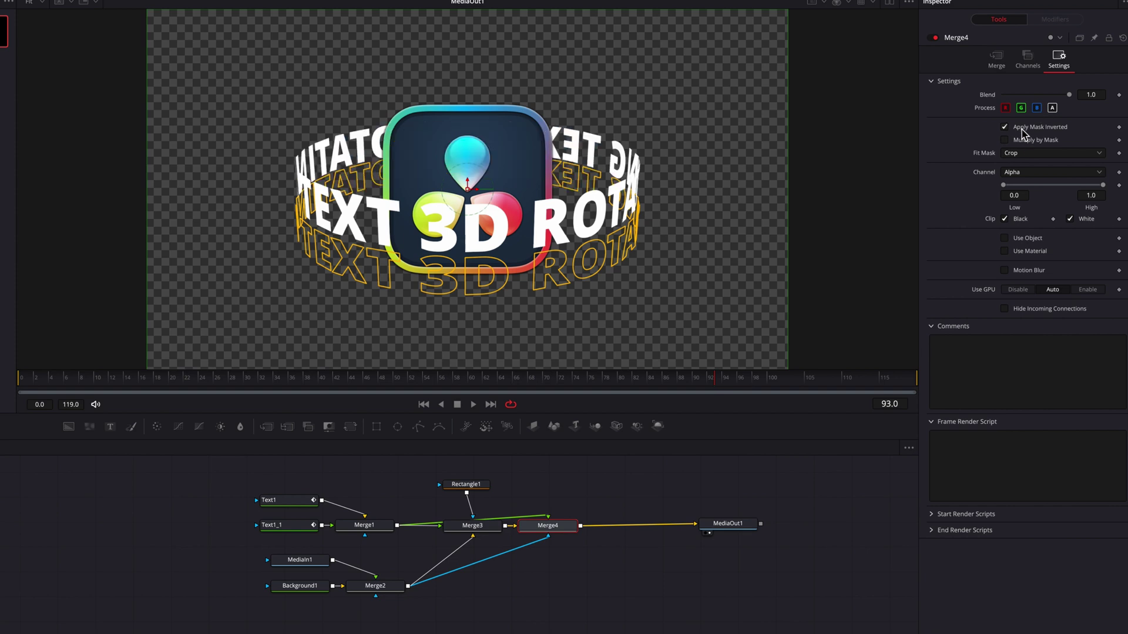
left_click(647, 592)
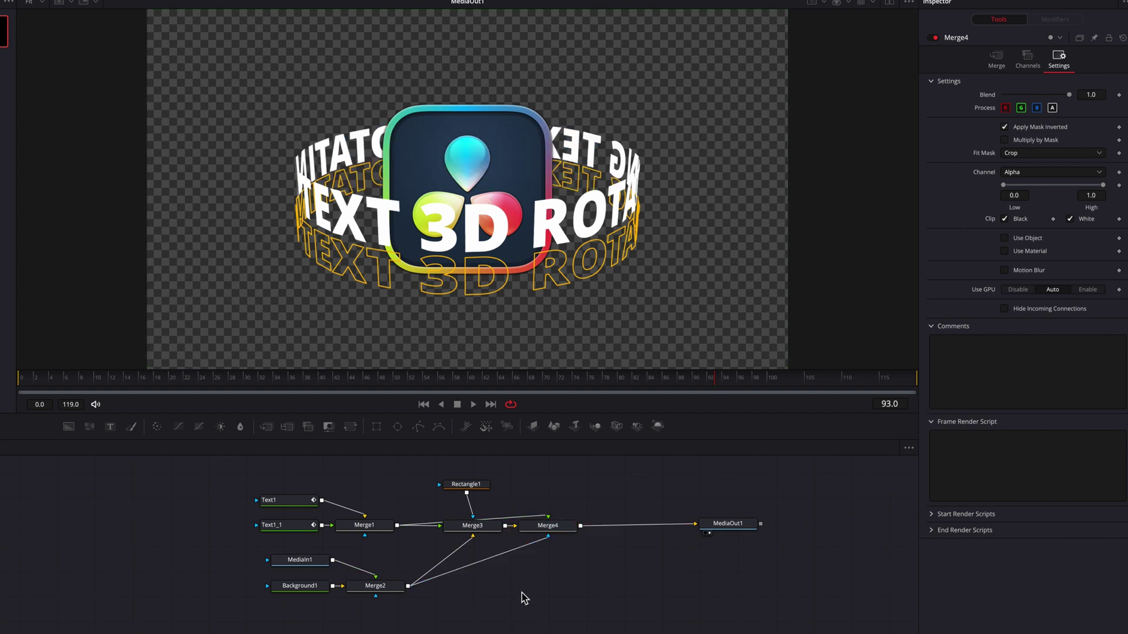
Step: Scale the logo in Merge2 to 1.075 and raise its center Y to 0.511, then preview playback
left_click(314, 561)
left_click(377, 587)
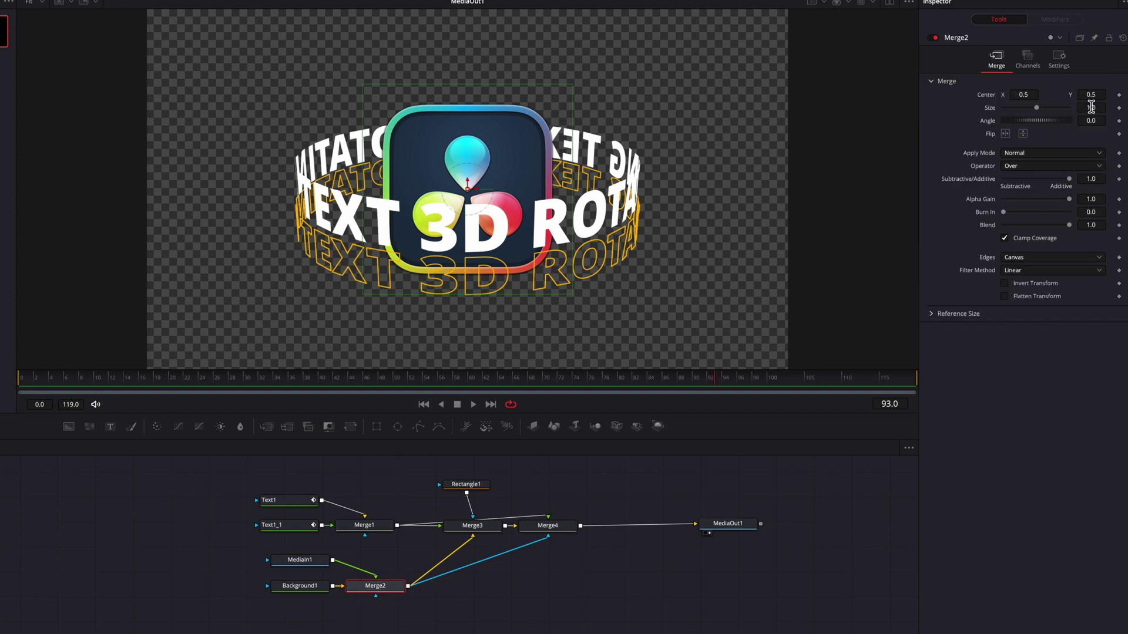
left_click_drag(1091, 108, 1093, 107)
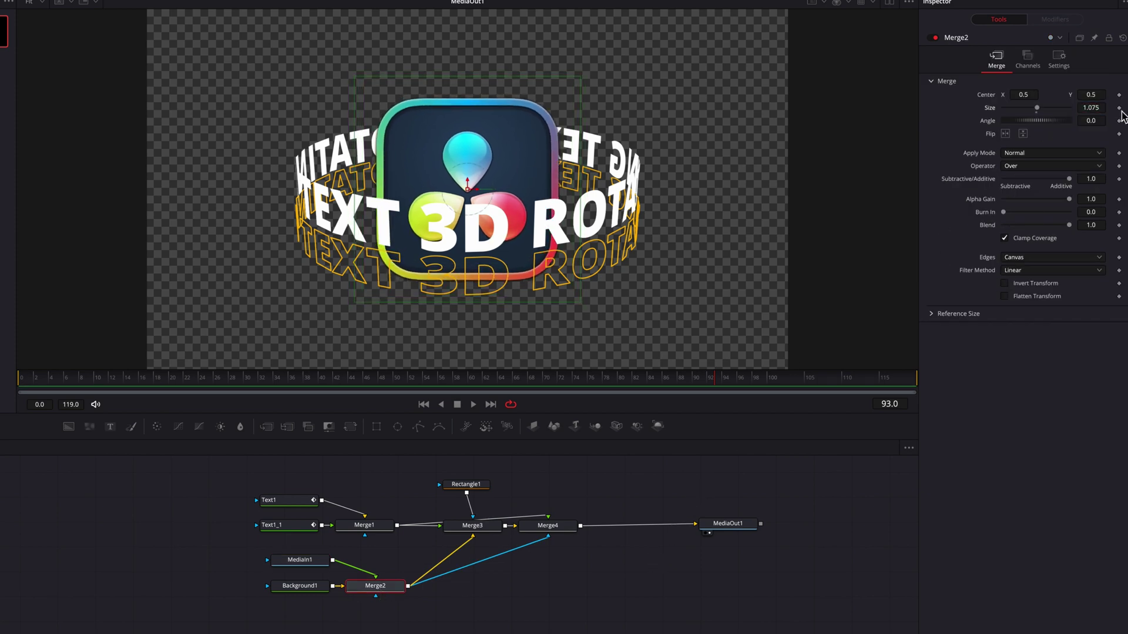
left_click_drag(1090, 95, 1095, 95)
left_click(680, 588)
key("space")
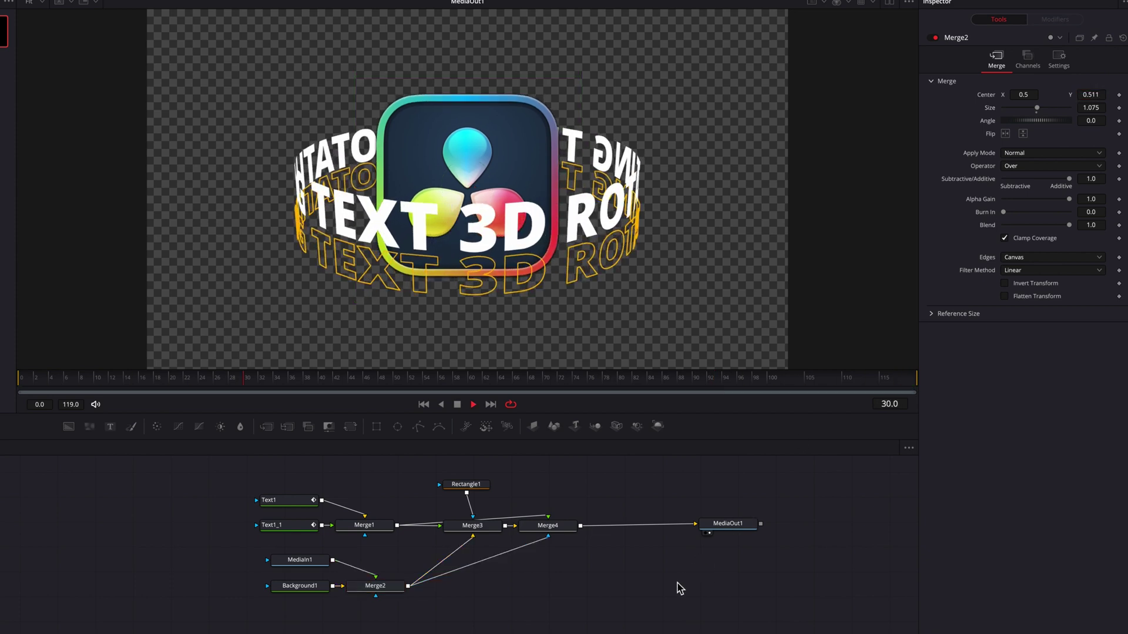